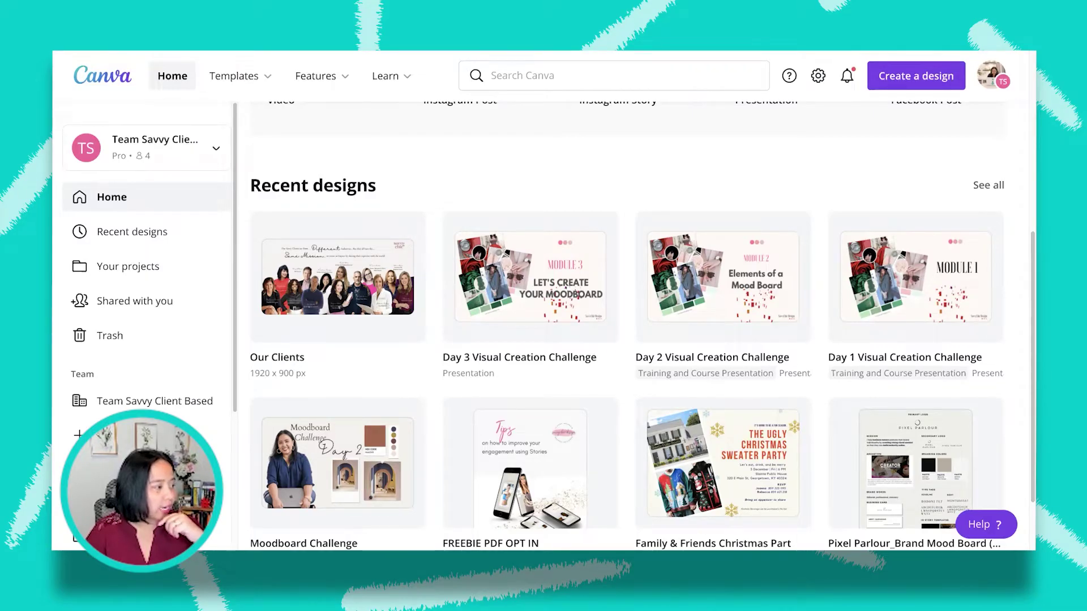
Drop the pricing and services PDF onto Canva and bring up the Create a design menu.
left_click_drag(569, 297, 574, 292)
scroll(365, 377, "down", 12)
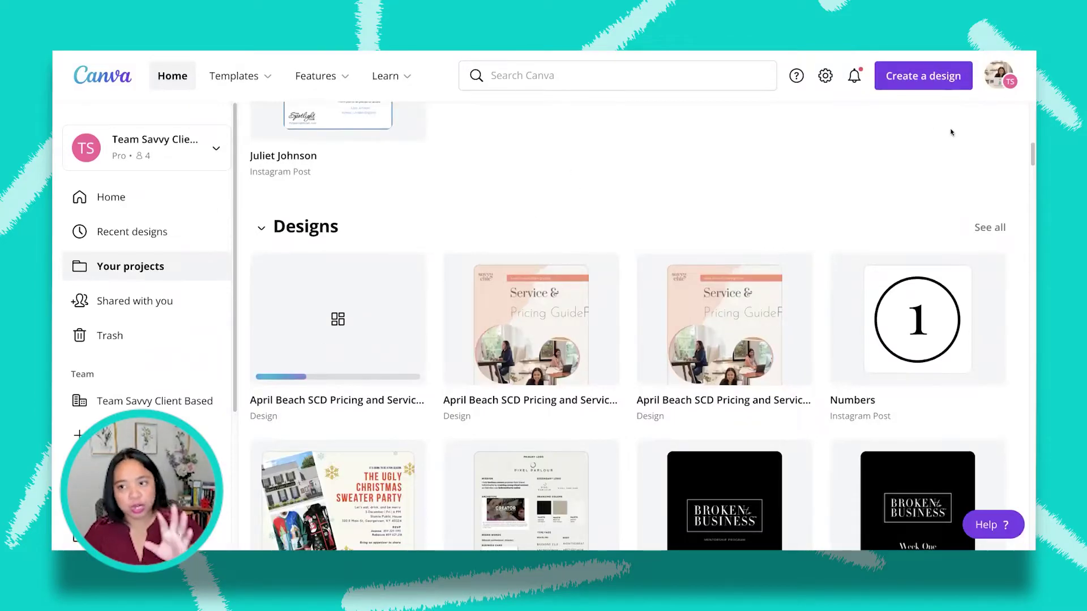
left_click(922, 82)
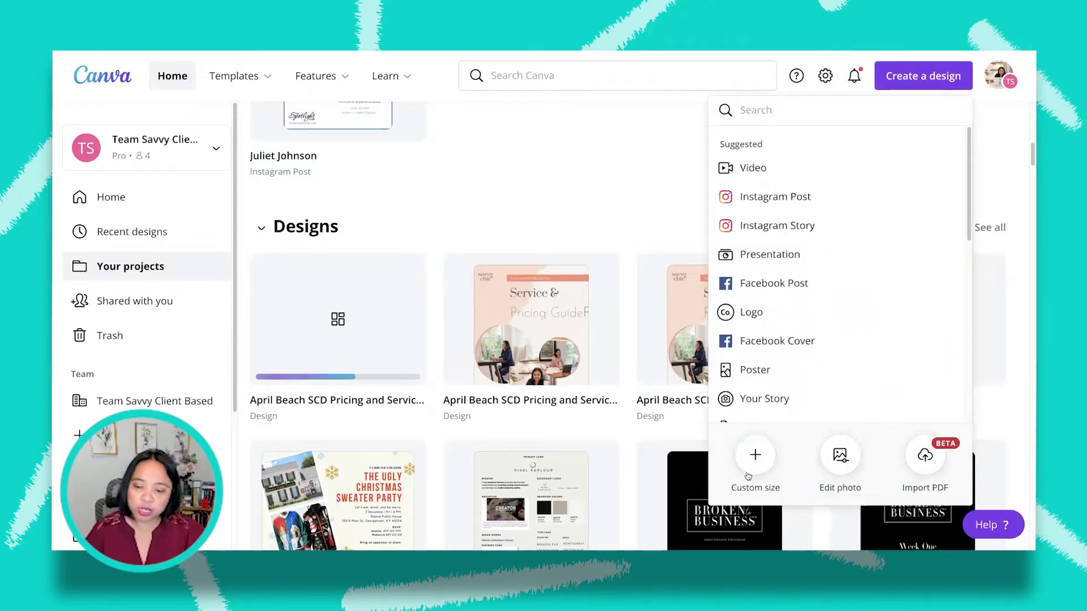
Import the pricing PDF from the Training for Canva folder with Import PDF.
left_click(924, 457)
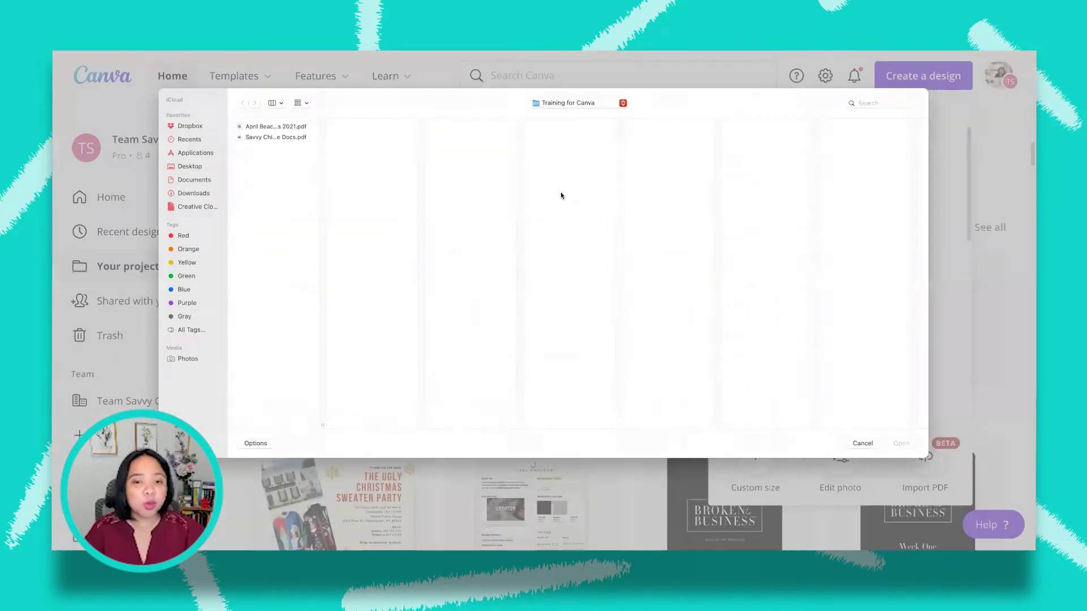
left_click(283, 126)
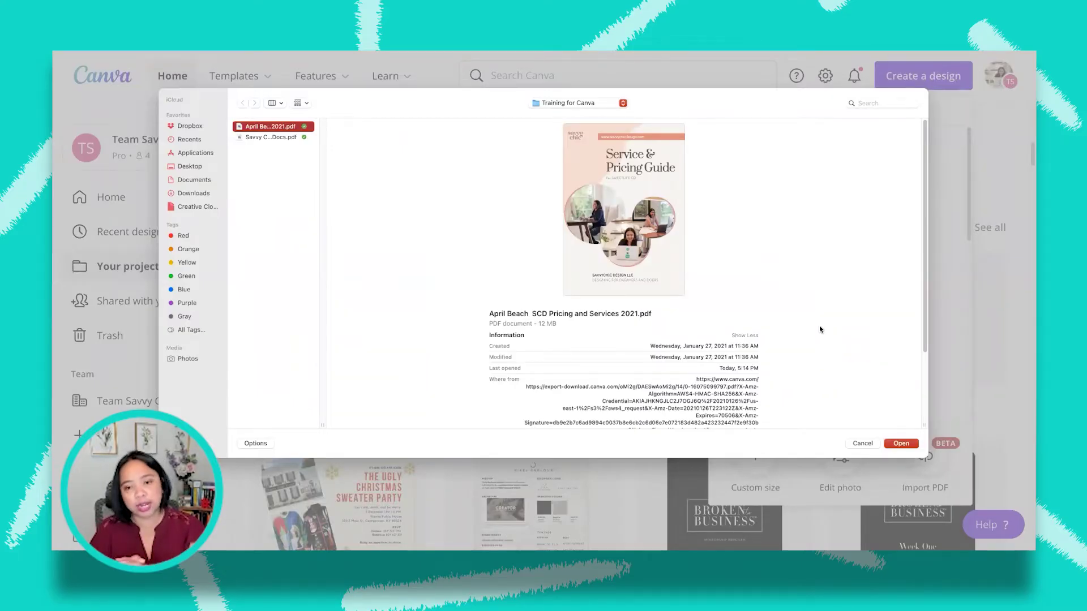
left_click(905, 446)
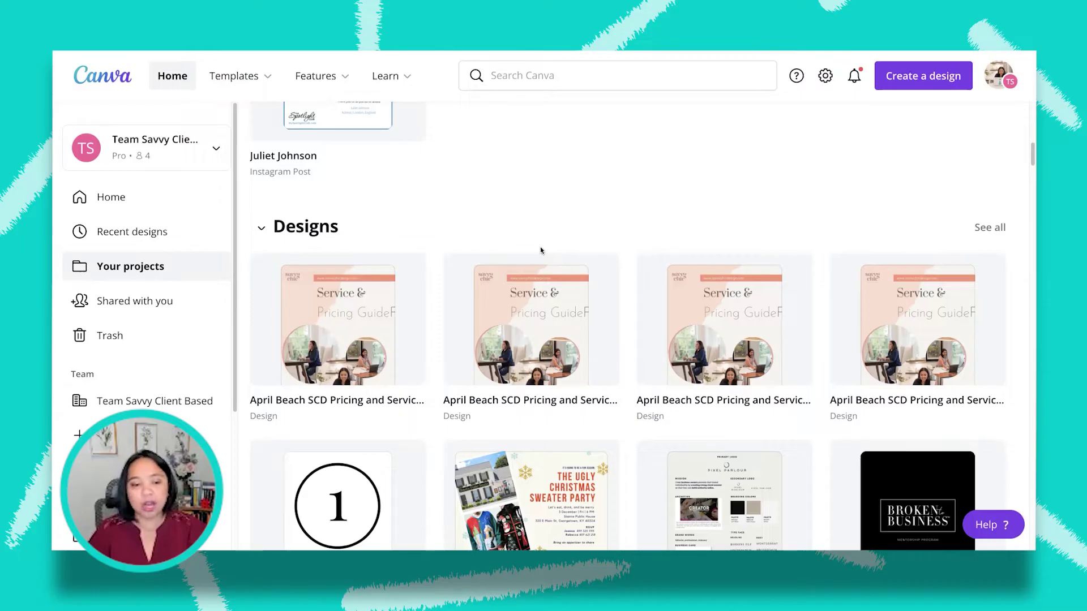
Open the first imported Service & Pricing Guide design and dismiss the File Import Feedback panel.
scroll(566, 283, "down", 3)
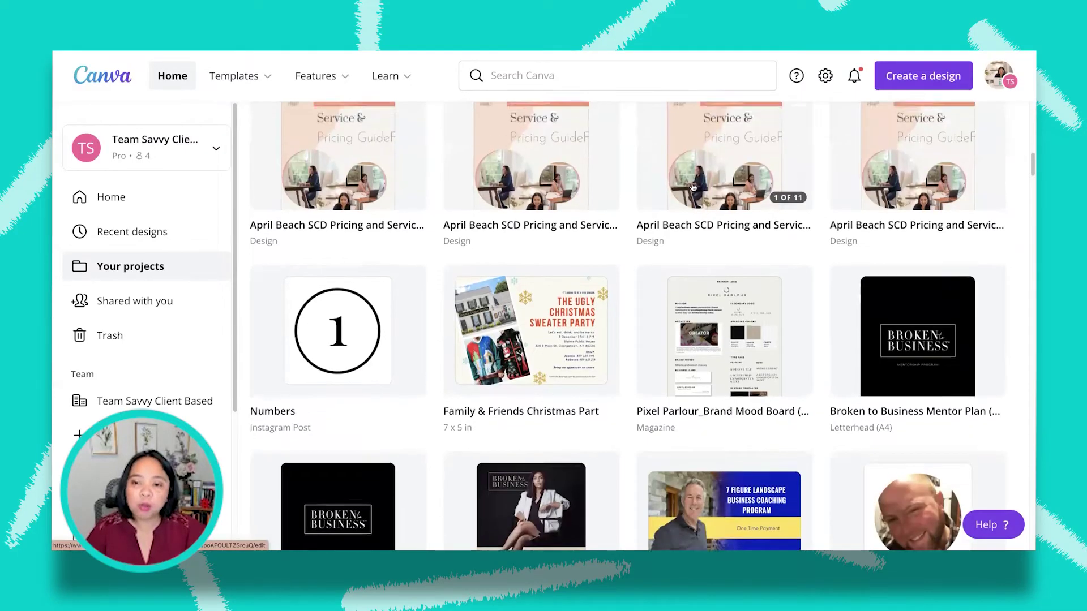
scroll(297, 165, "up", 2)
left_click(296, 166)
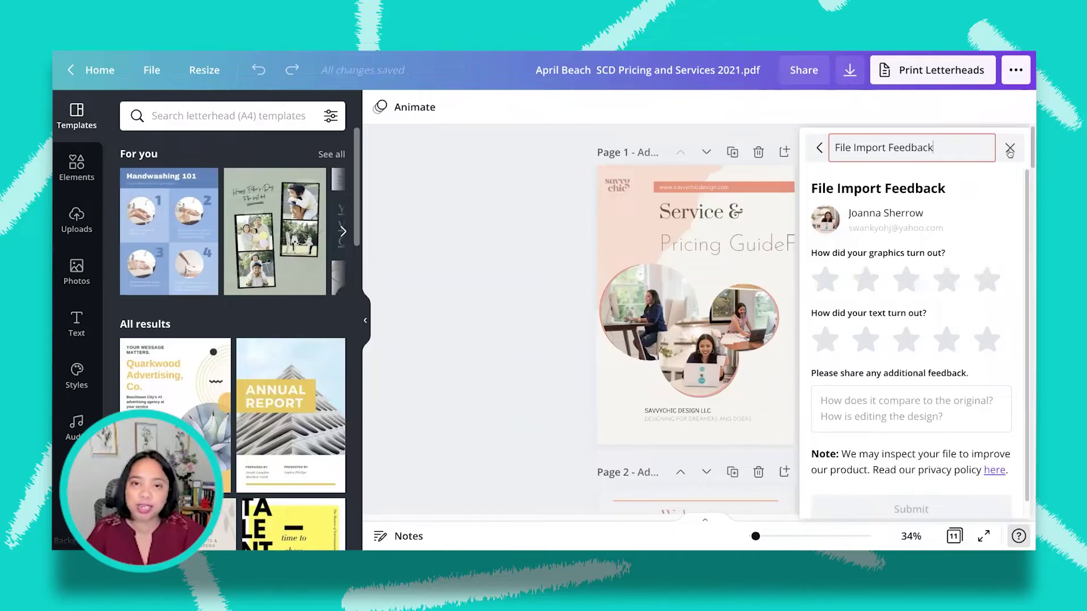
left_click(1009, 148)
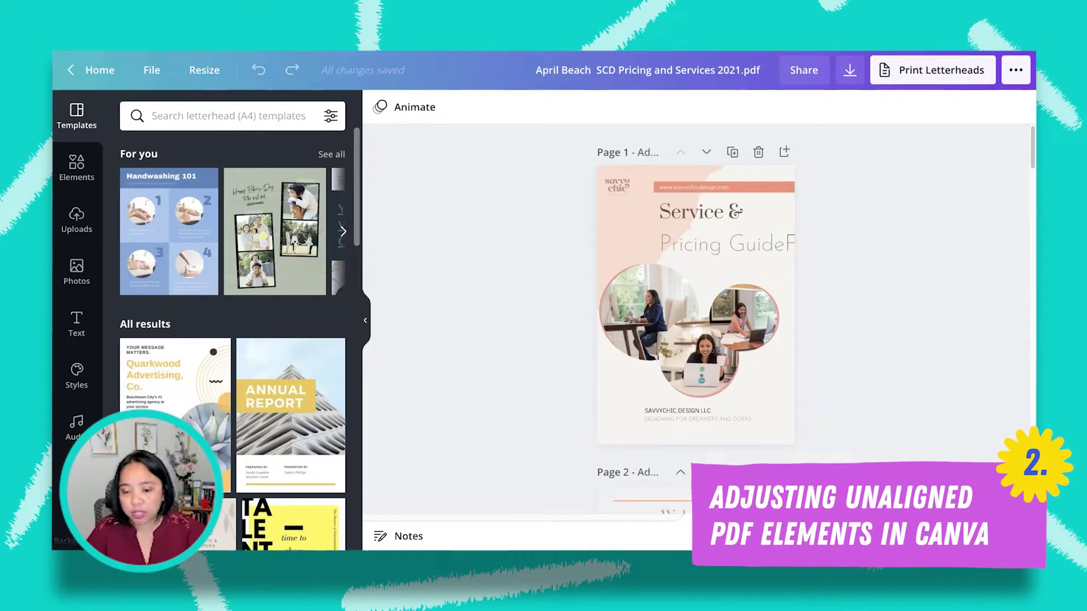
Review all pages, then drag page 1's Service & Pricing Guide title left until it snaps to the guides.
key("ctrl+plus")
key("ctrl+minus")
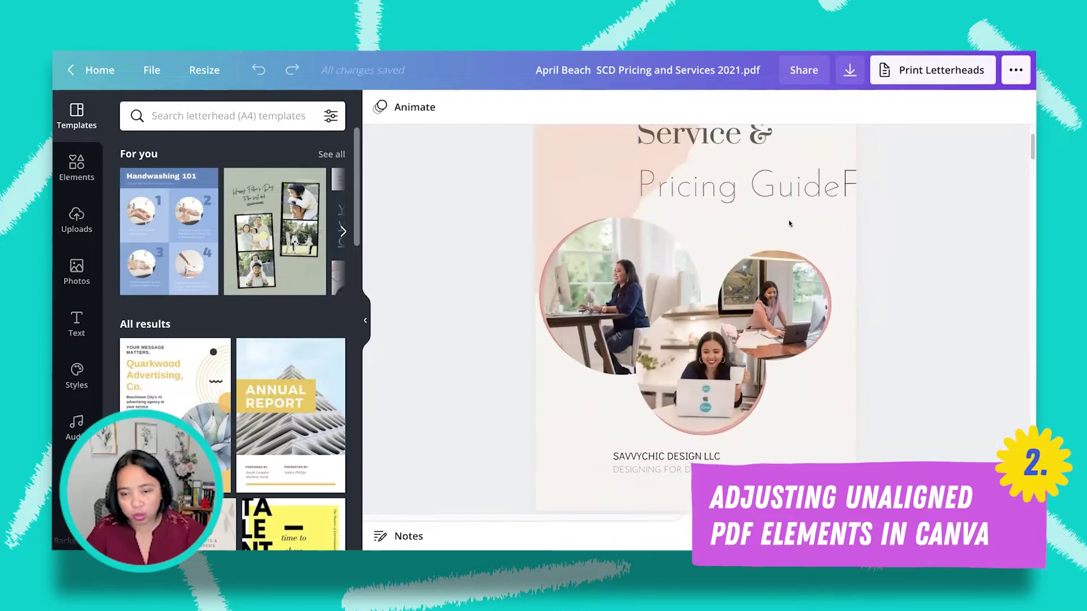
scroll(719, 288, "down", 10)
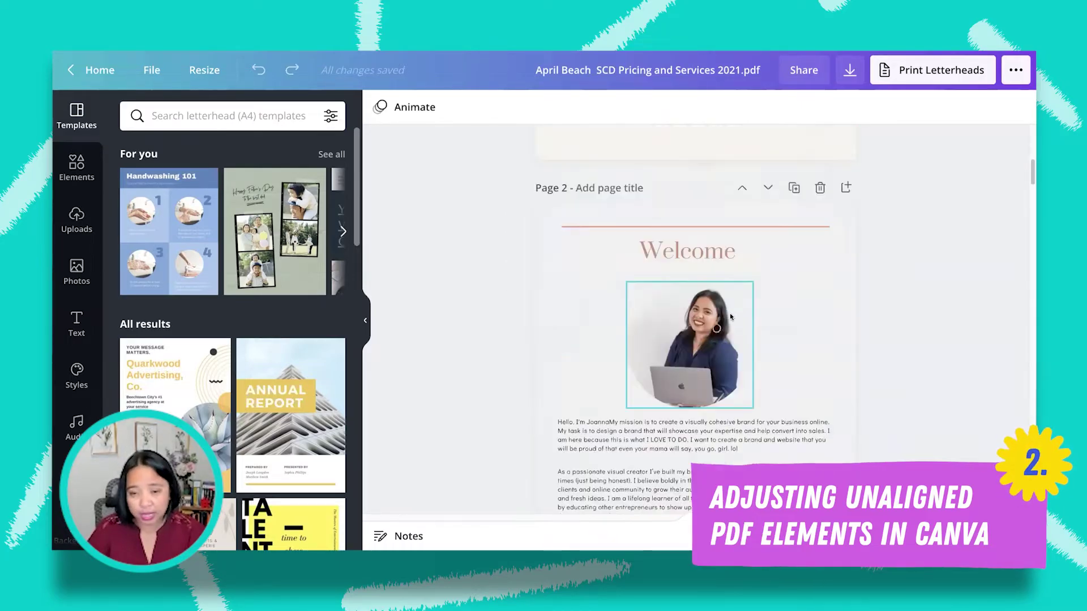
scroll(730, 317, "down", 15)
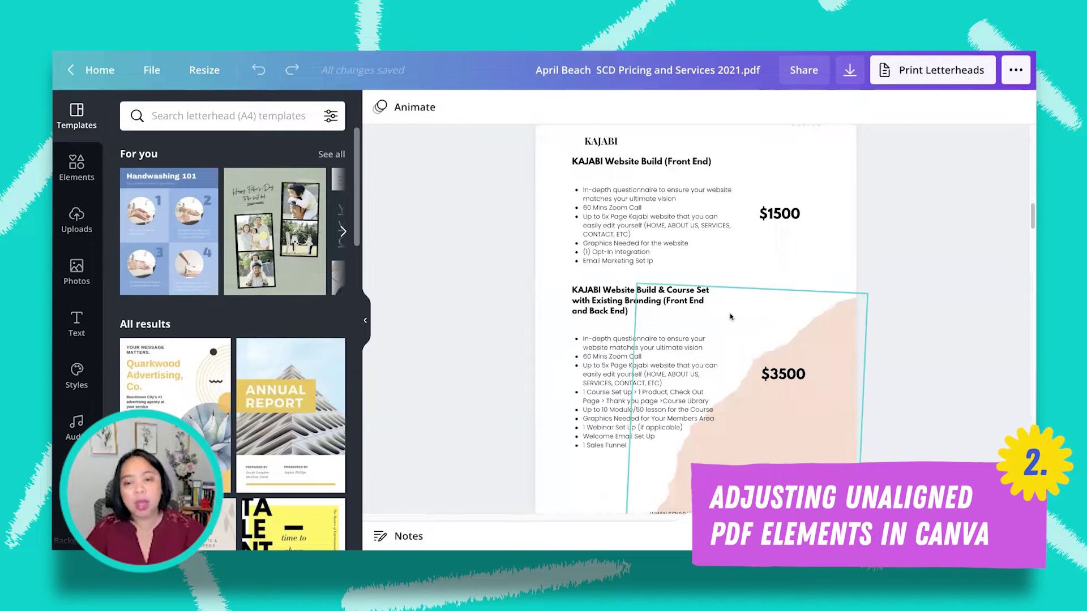
scroll(730, 317, "down", 15)
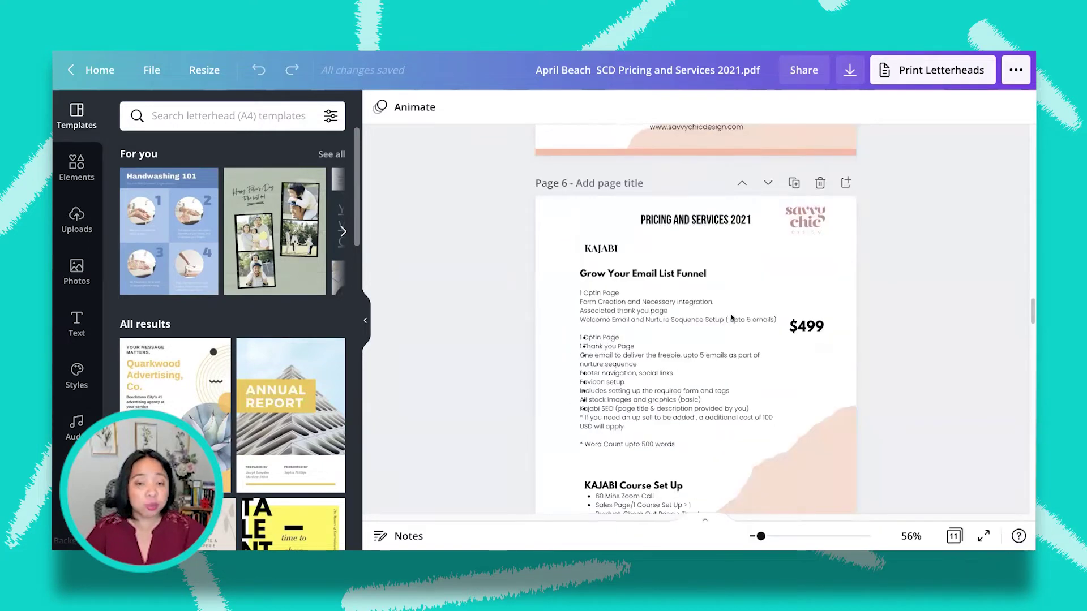
scroll(734, 318, "down", 15)
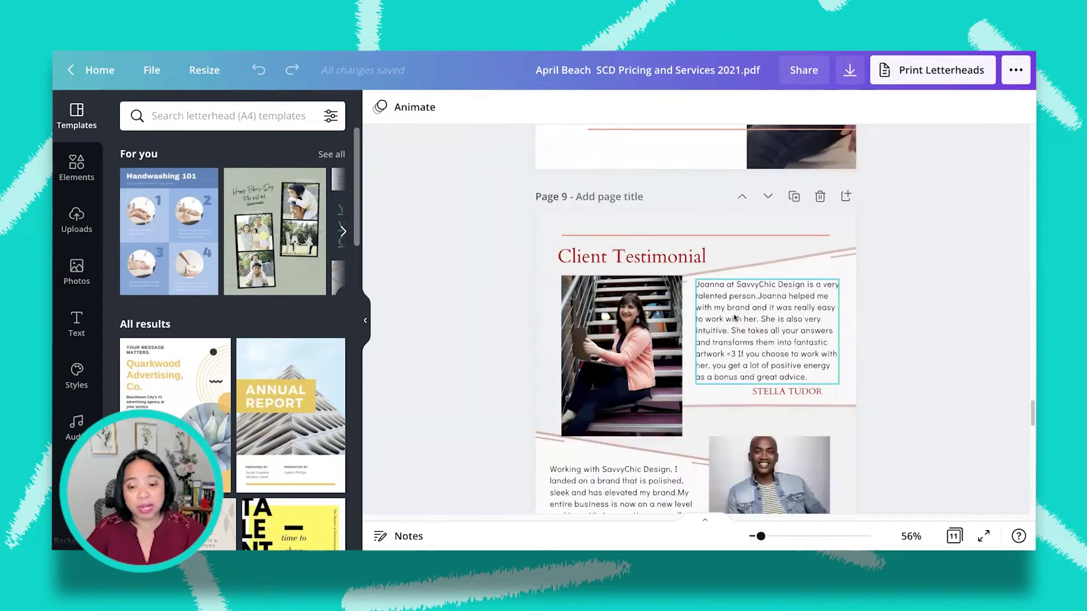
scroll(734, 318, "down", 10)
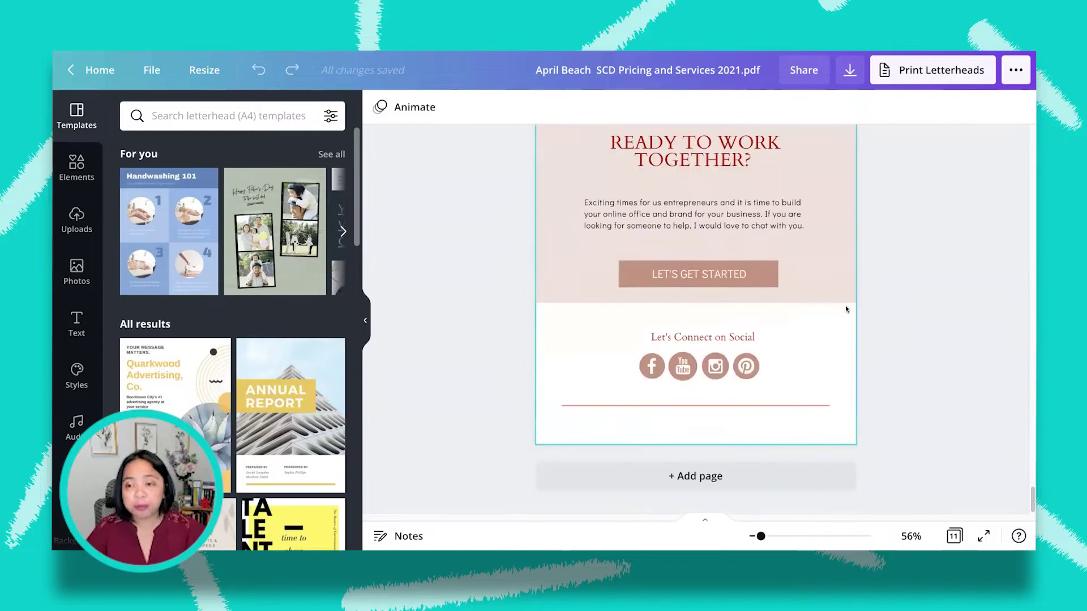
left_click_drag(1029, 497, 1030, 133)
mouse_move(708, 283)
left_mouse_down()
mouse_move(566, 295)
mouse_move(700, 285)
left_mouse_up()
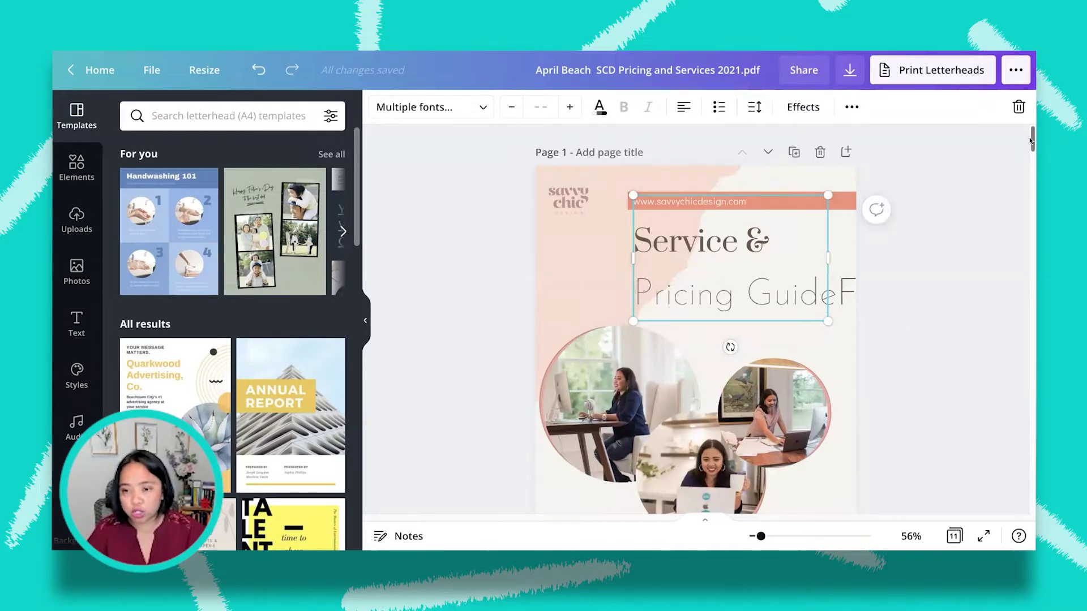
left_click_drag(1029, 137, 1029, 256)
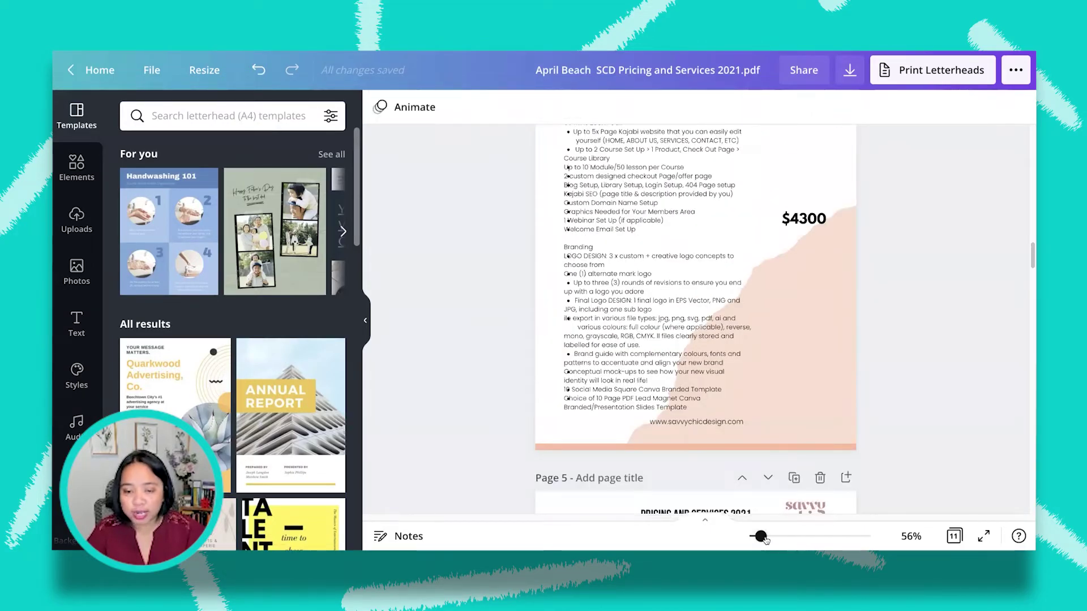
left_click_drag(760, 535, 693, 518)
left_click(453, 217)
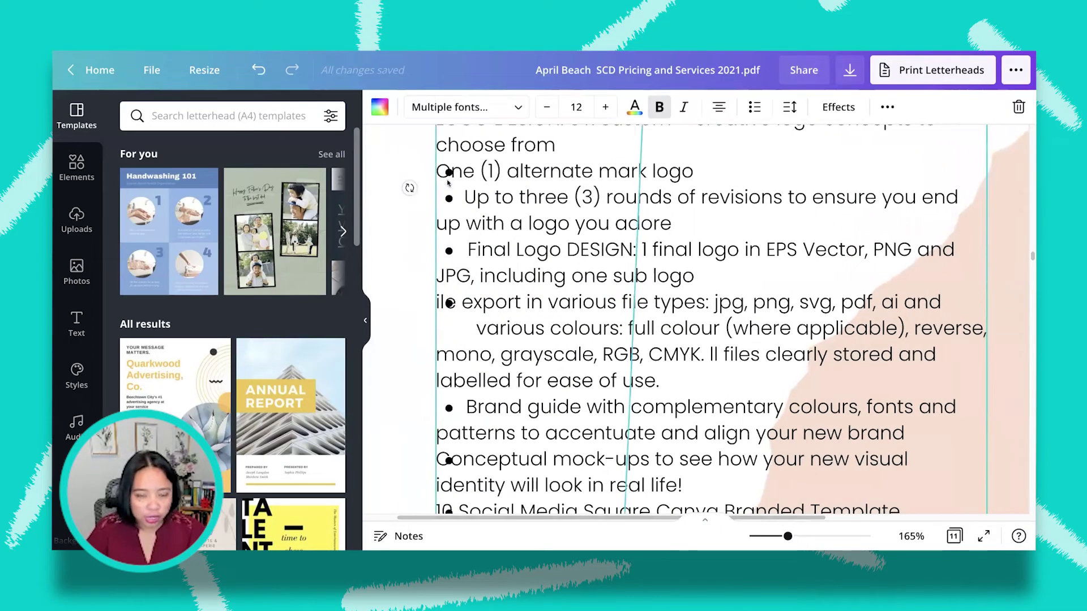
scroll(448, 351, "down", 7)
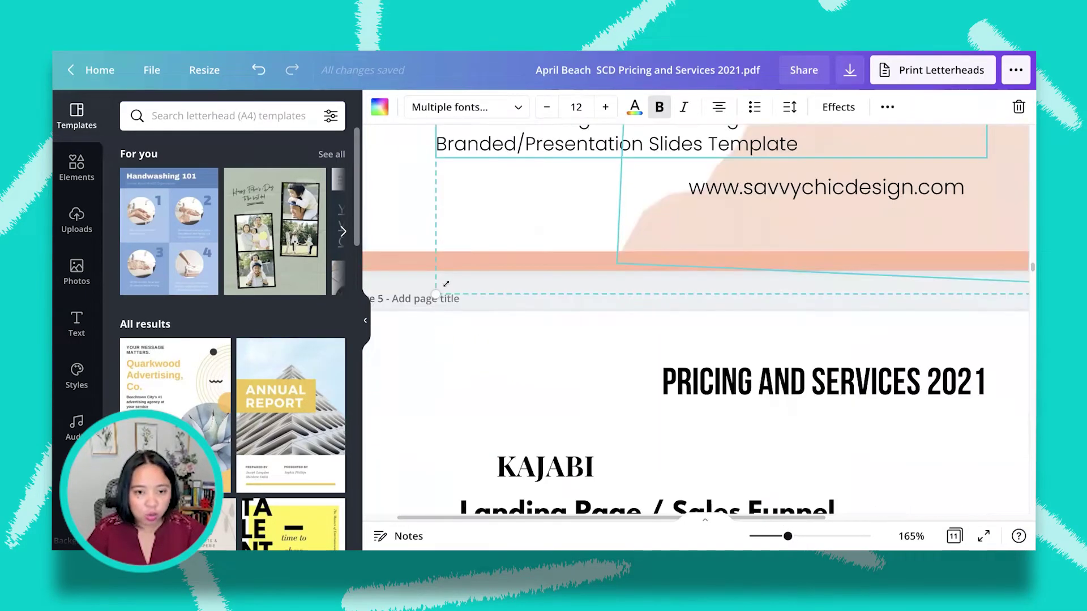
scroll(444, 284, "up", 6)
scroll(451, 229, "down", 10)
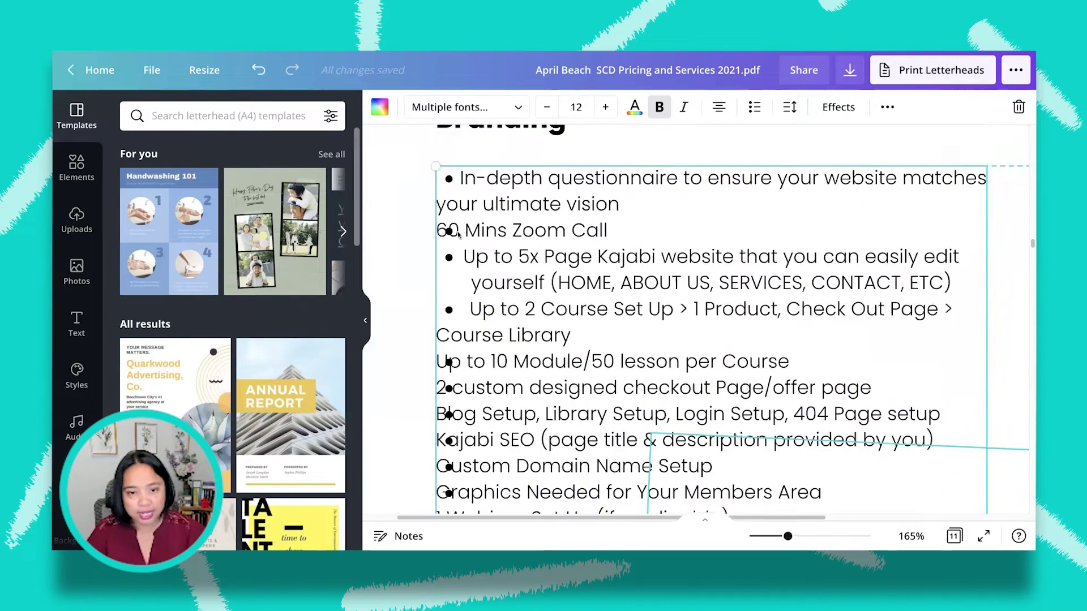
scroll(486, 271, "up", 5)
scroll(516, 314, "down", 3)
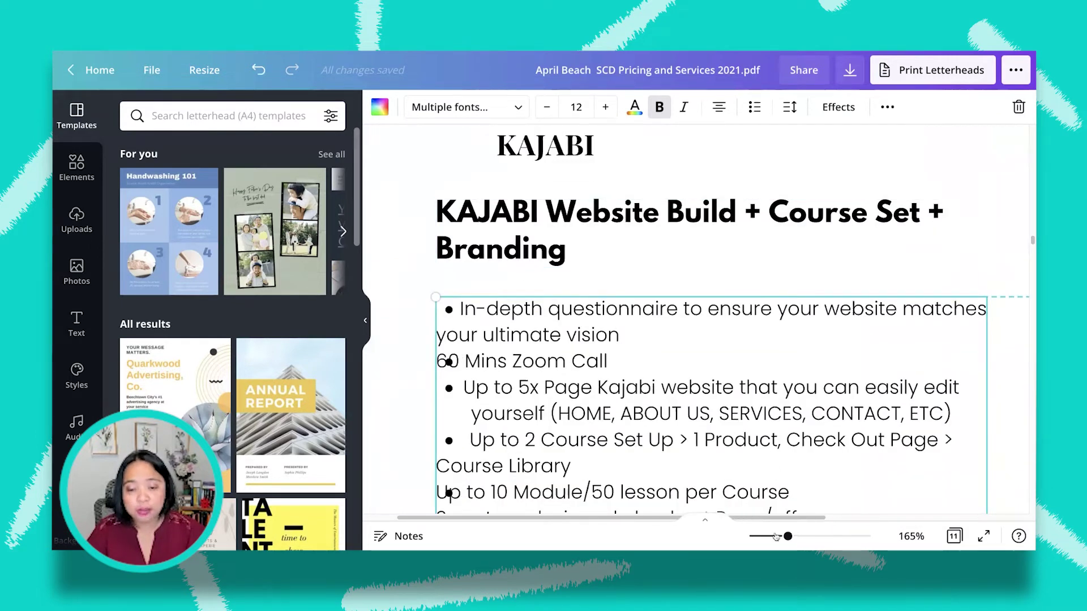
left_click_drag(787, 538, 777, 536)
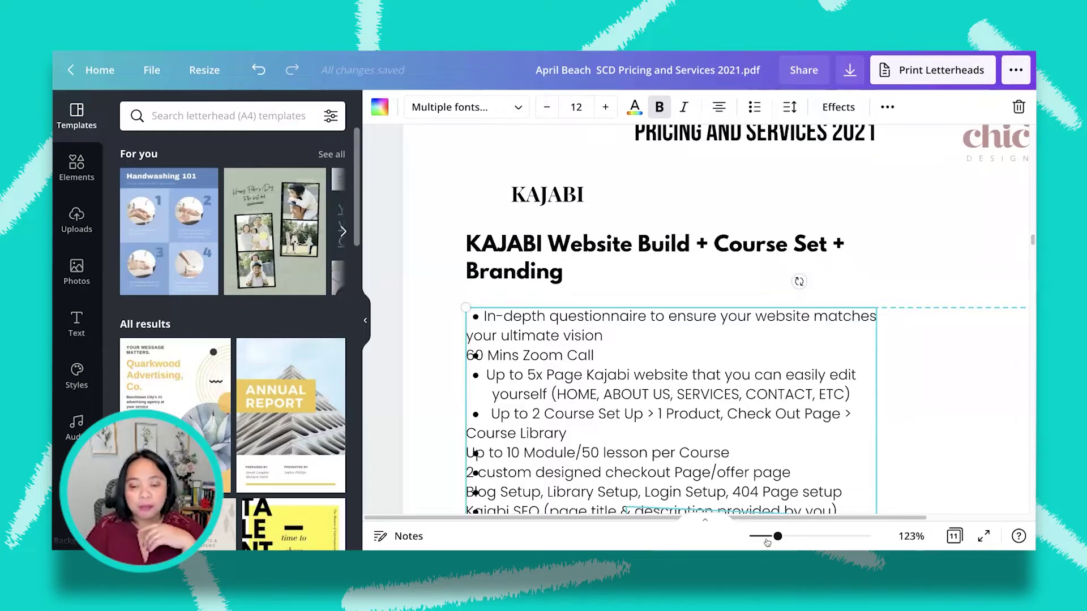
left_click_drag(774, 539, 753, 536)
scroll(839, 475, "up", 1)
scroll(895, 240, "up", 1)
scroll(909, 269, "up", 3)
scroll(909, 269, "up", 10)
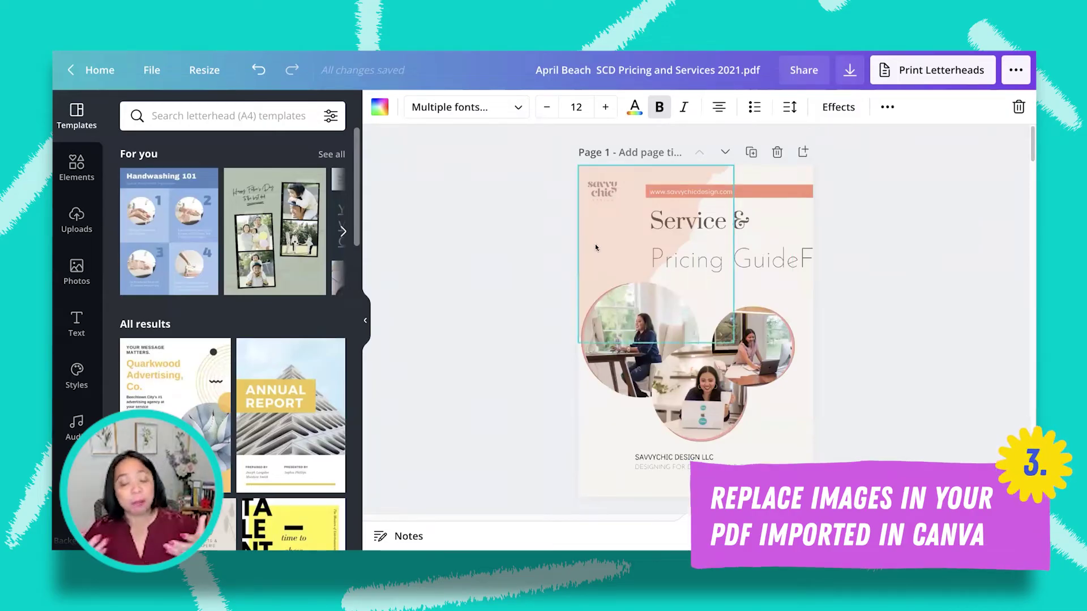
Replace the left circle's photo with an uploaded standing portrait and shift it lower in the frame.
mouse_move(622, 345)
left_mouse_down()
mouse_move(575, 315)
mouse_move(617, 335)
left_mouse_up()
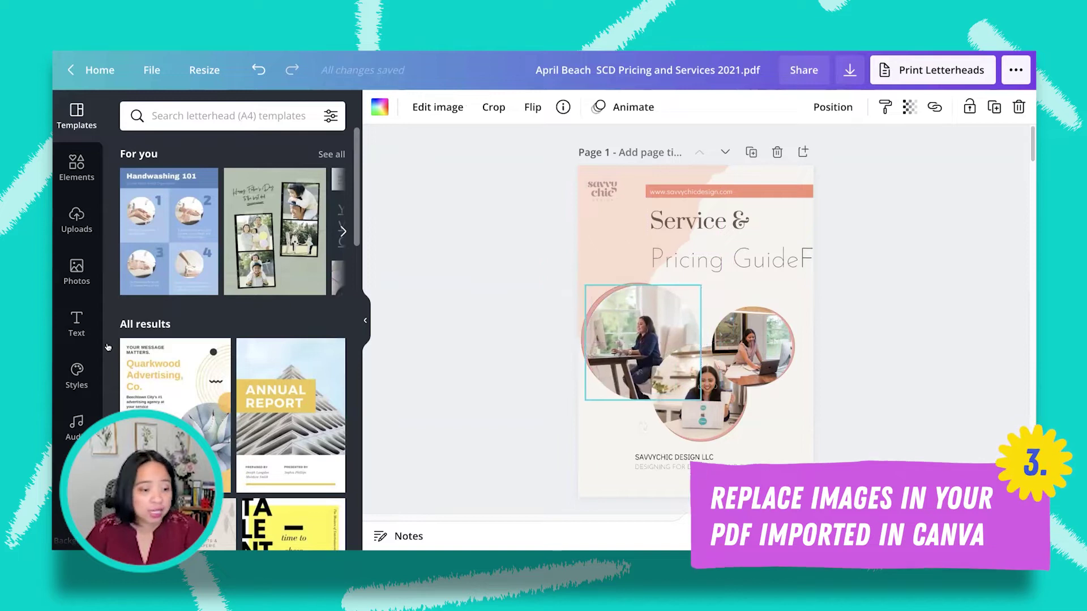
scroll(89, 370, "down", 5)
scroll(89, 371, "down", 10)
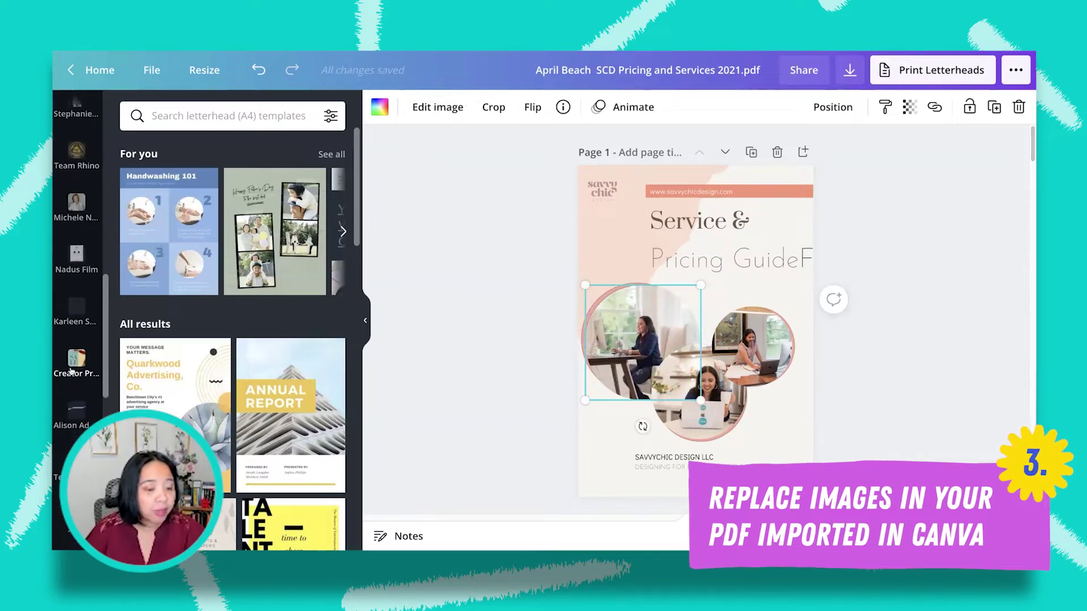
left_click(76, 321)
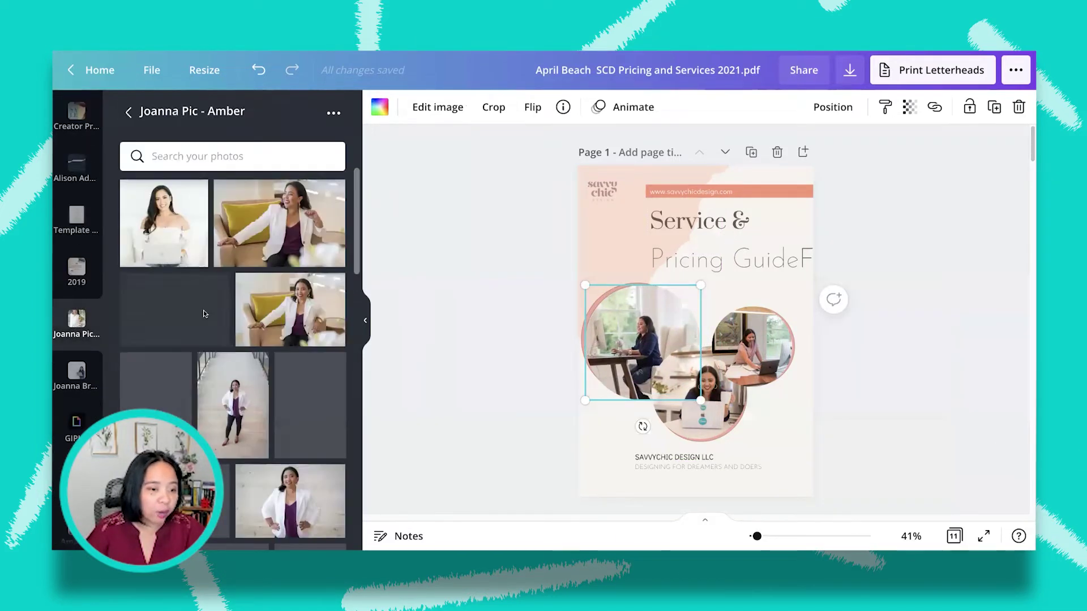
scroll(142, 327, "down", 15)
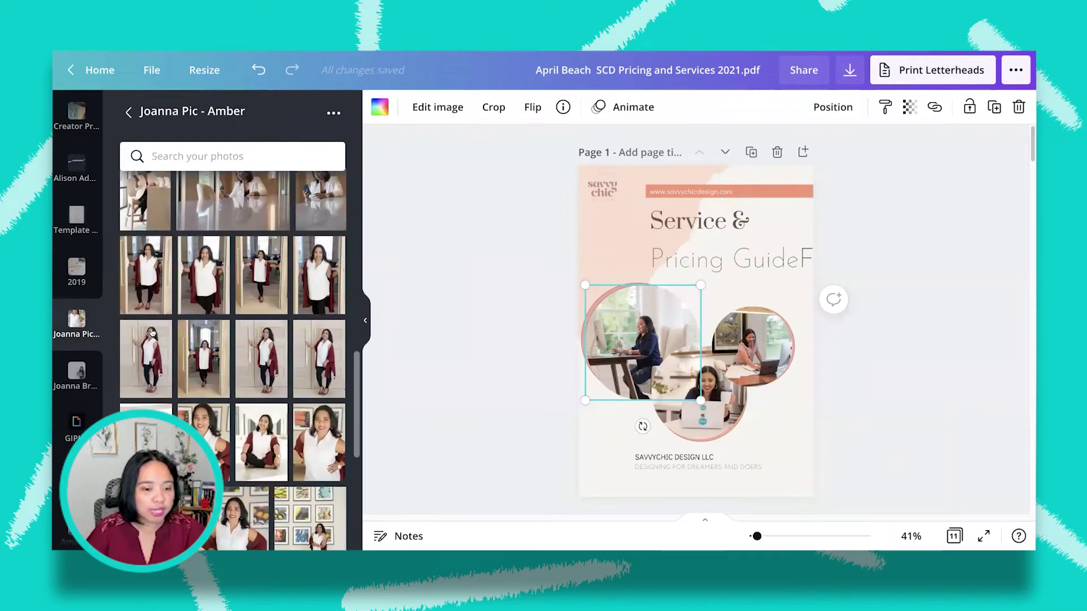
left_click_drag(146, 276, 630, 363)
double_click(632, 316)
left_click_drag(632, 316, 644, 346)
key("Return")
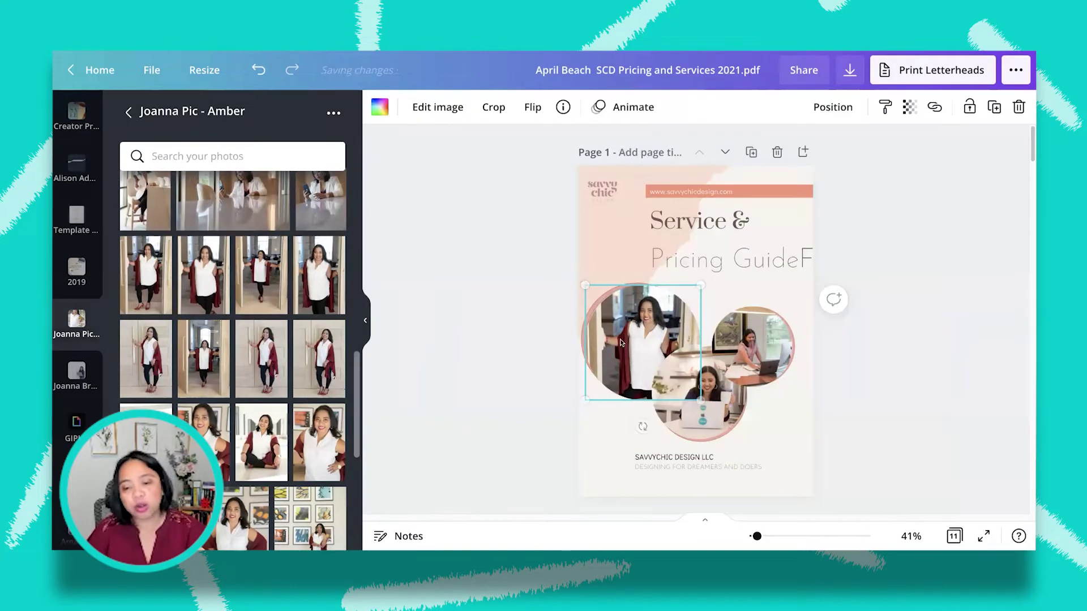
Add a circle photo frame from Recently Used elements to the middle of the cover.
scroll(62, 184, "up", 5)
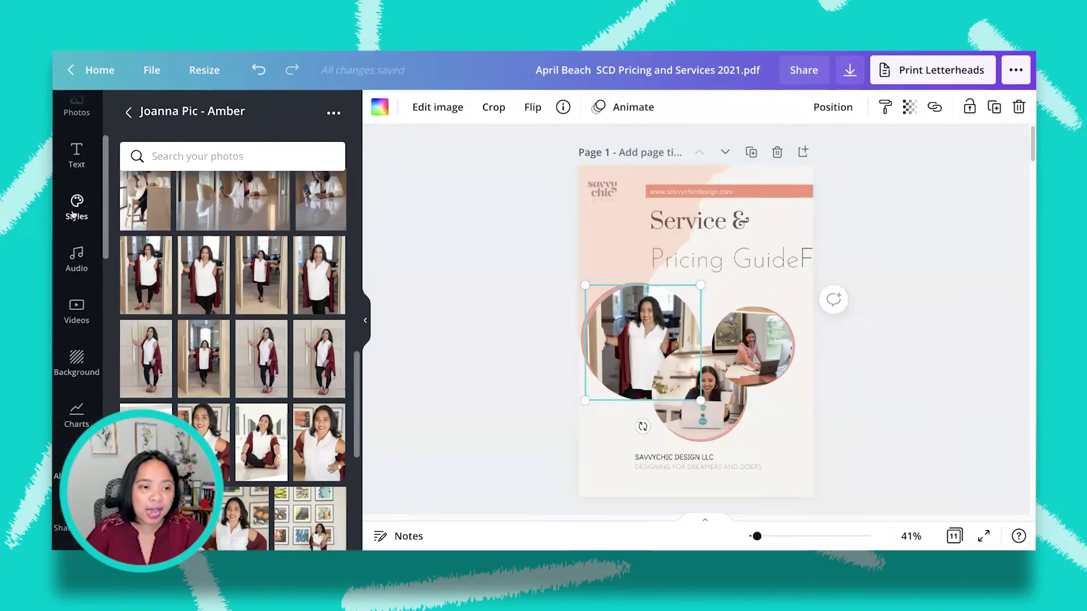
left_click(74, 169)
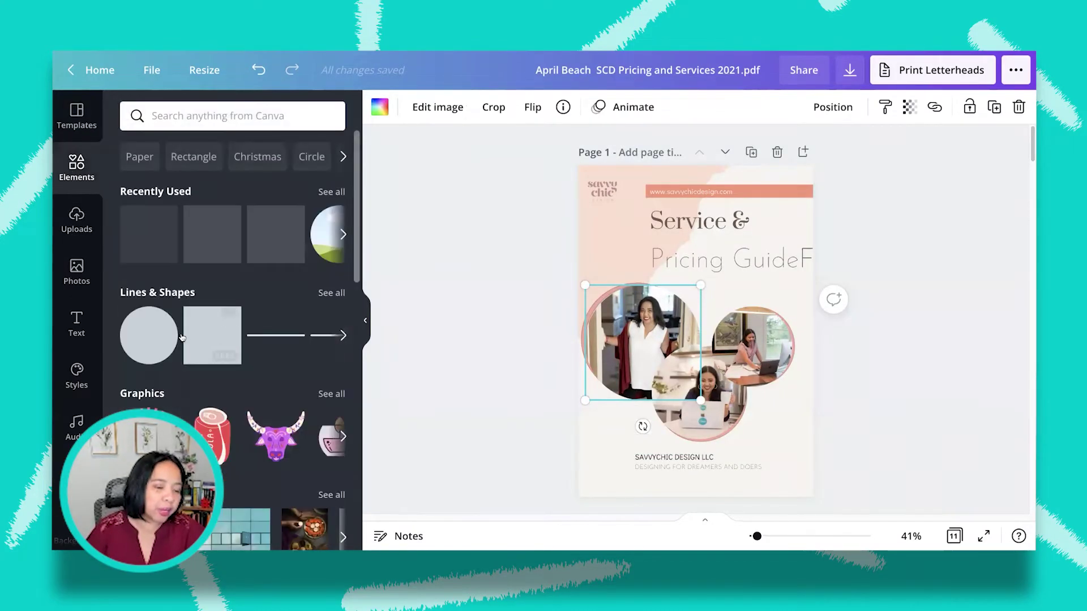
scroll(250, 292, "down", 3)
left_click(344, 166)
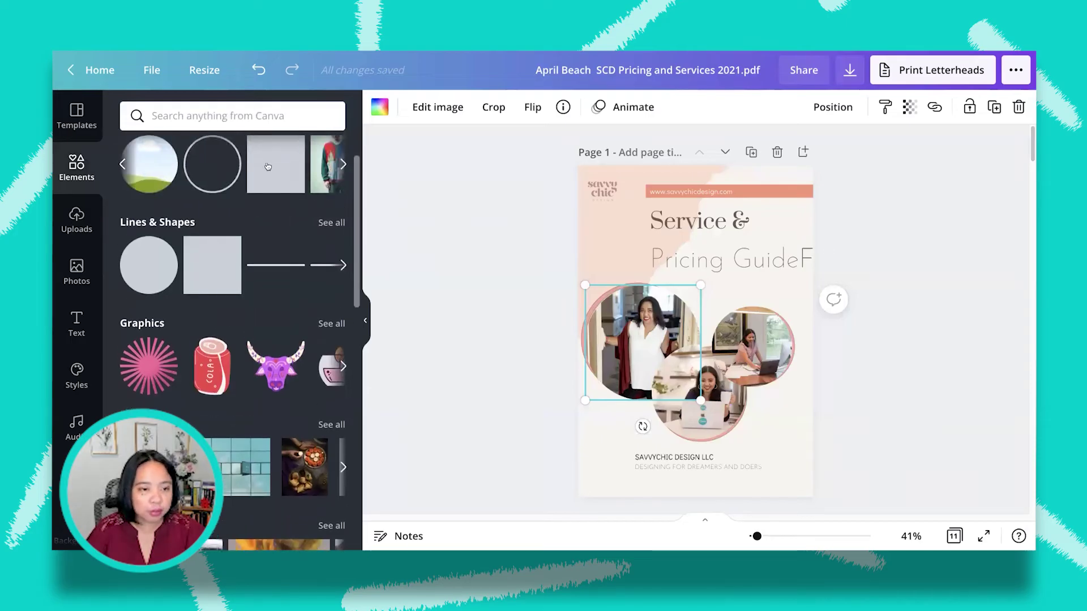
left_click(154, 172)
scroll(79, 433, "down", 3)
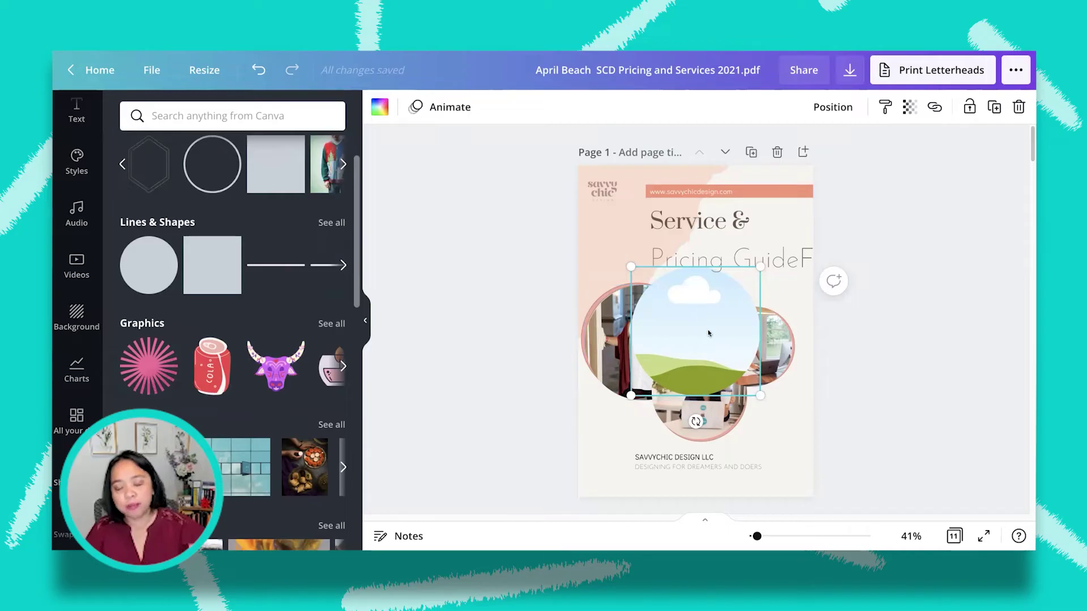
left_click(836, 371)
scroll(835, 370, "down", 20)
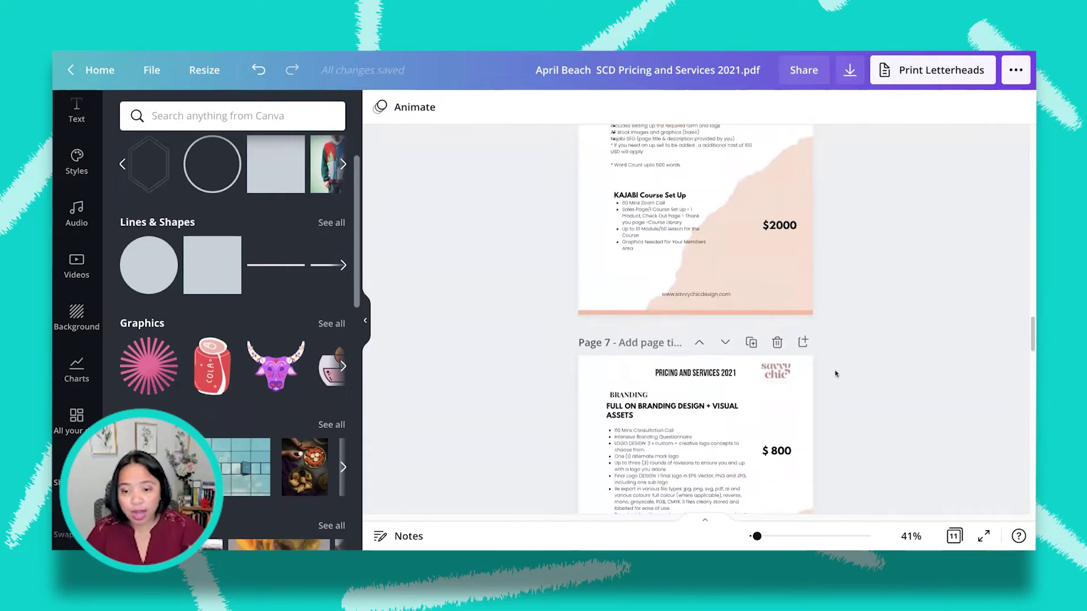
Swap the page 10 KAJABI mockup's screenshot for the woman-in-white stock photo.
scroll(834, 371, "down", 10)
scroll(834, 371, "up", 2)
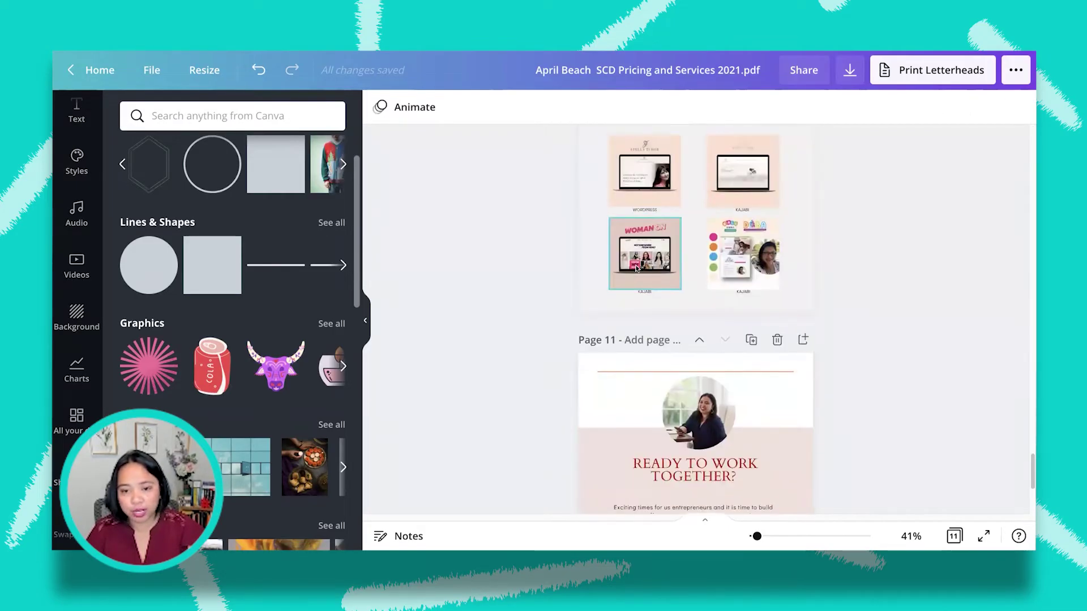
left_click(635, 267)
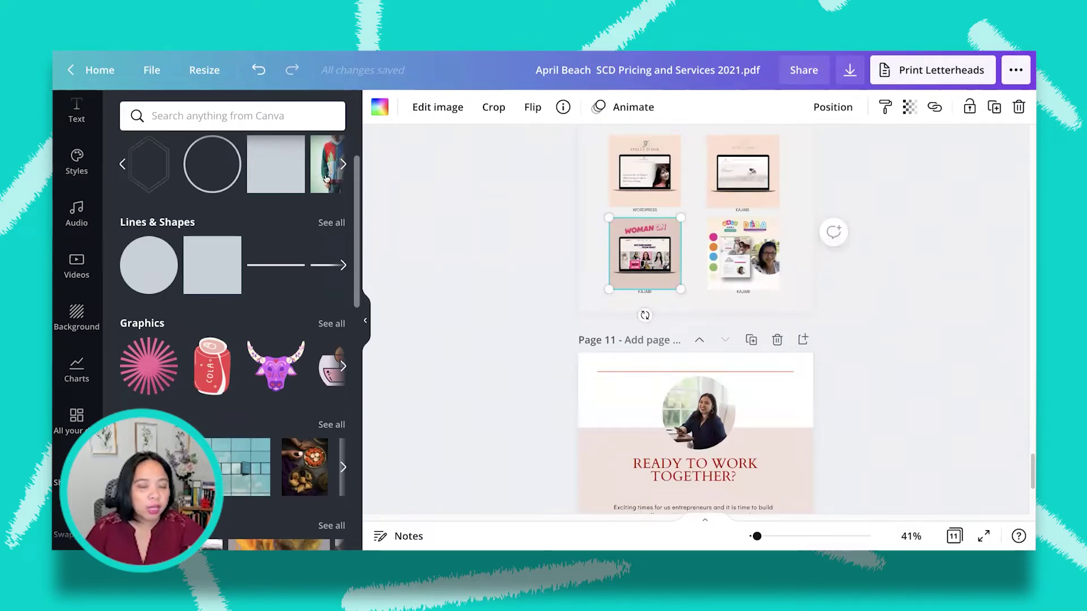
scroll(298, 212, "up", 1)
scroll(298, 211, "up", 2)
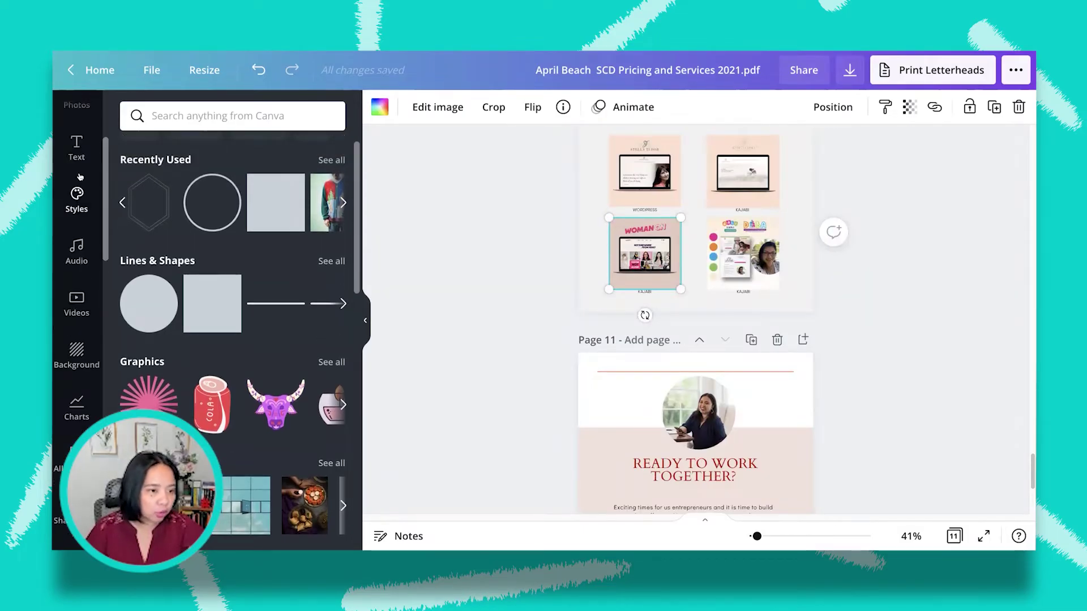
scroll(76, 230, "up", 1)
scroll(75, 229, "up", 3)
left_click(77, 162)
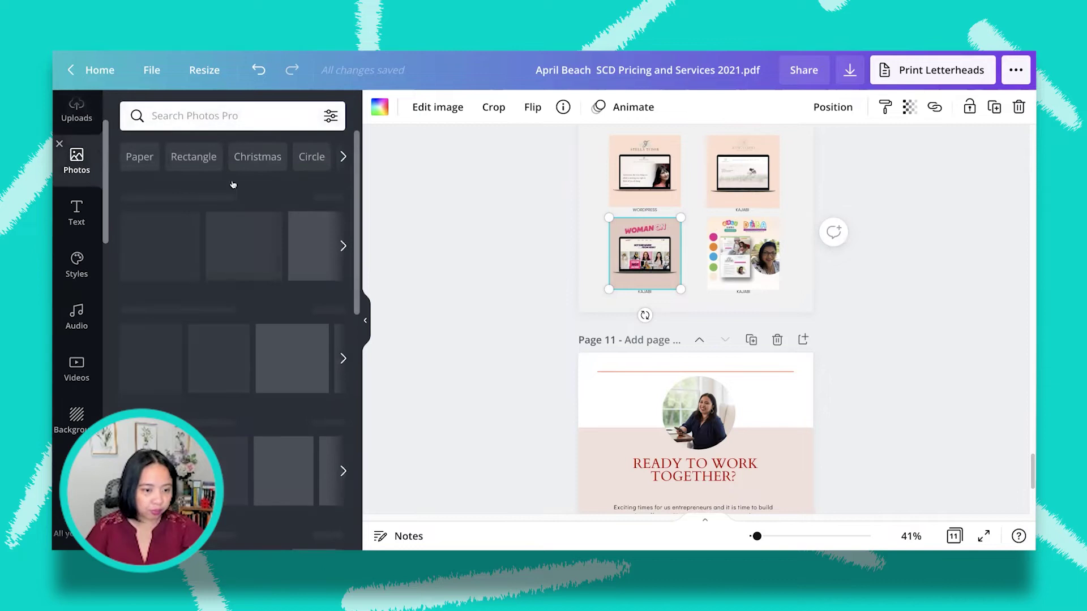
scroll(316, 254, "down", 2)
scroll(317, 255, "down", 5)
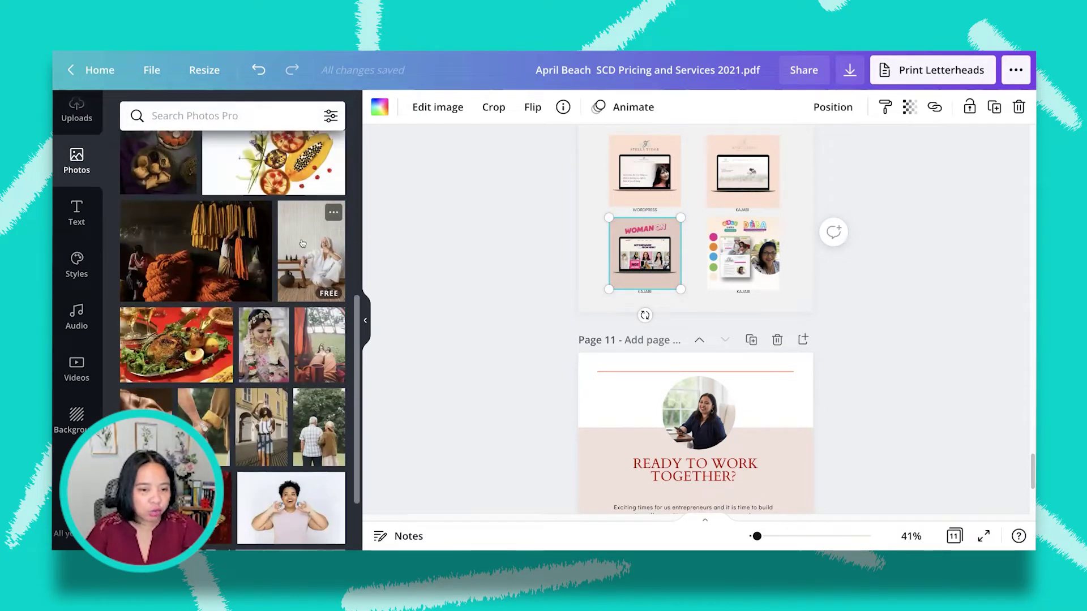
left_click_drag(305, 249, 502, 271)
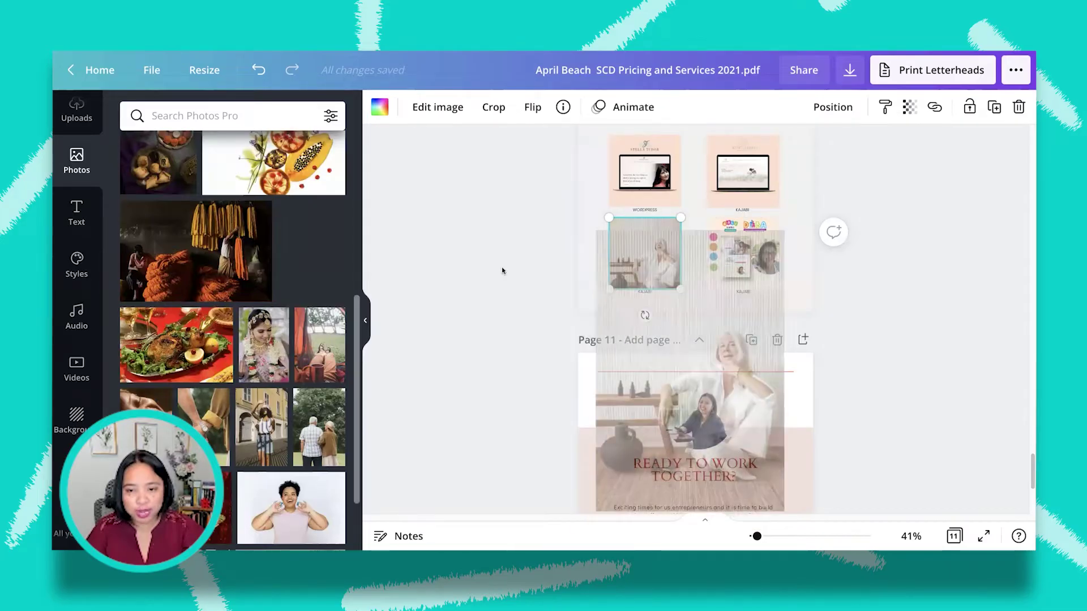
left_click(473, 272)
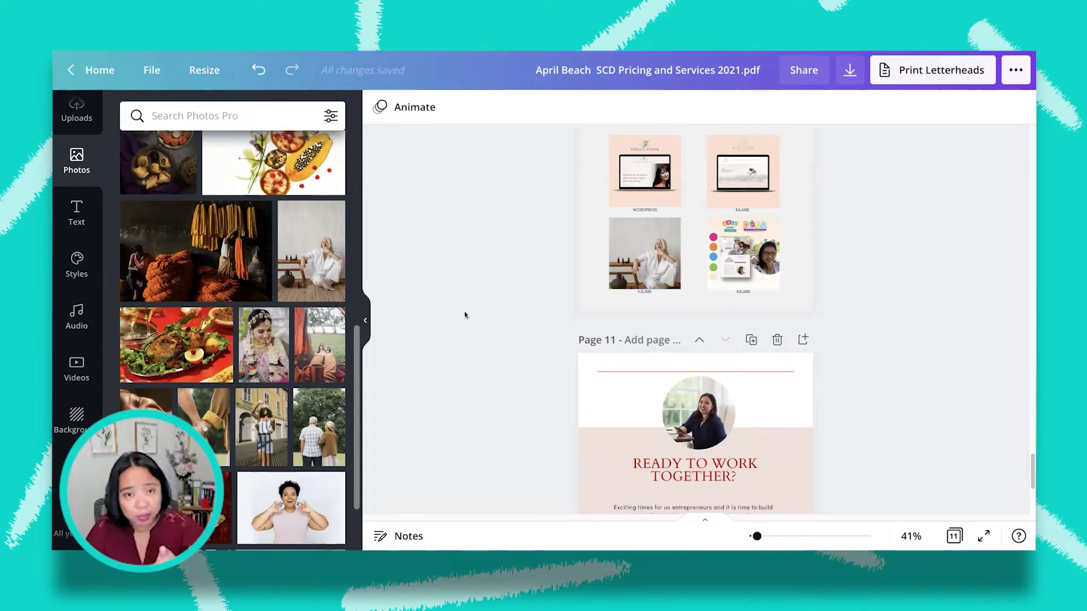
scroll(464, 317, "down", 3)
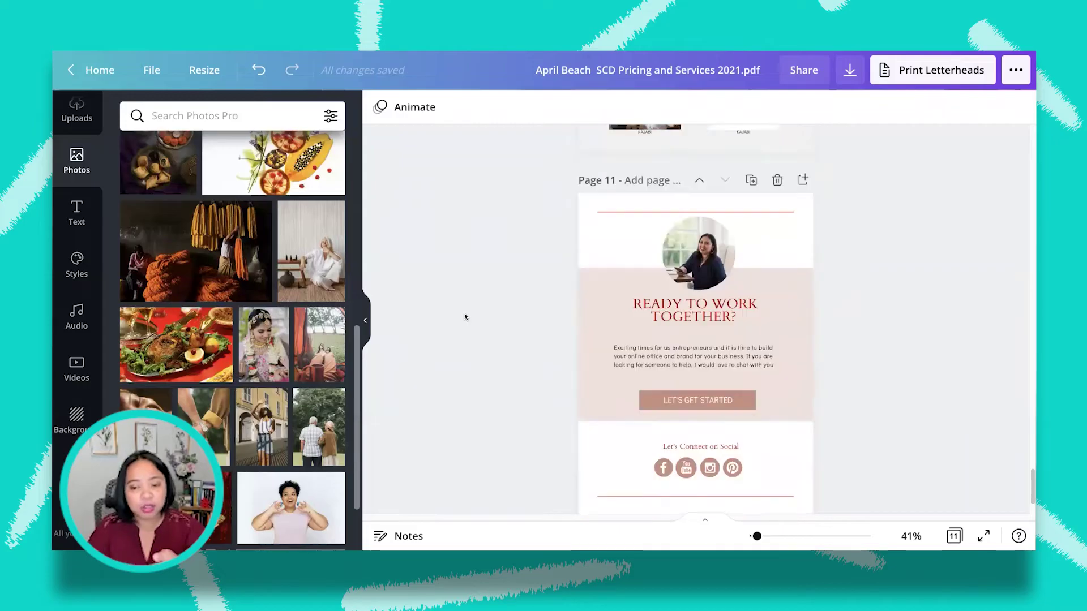
scroll(464, 316, "down", 2)
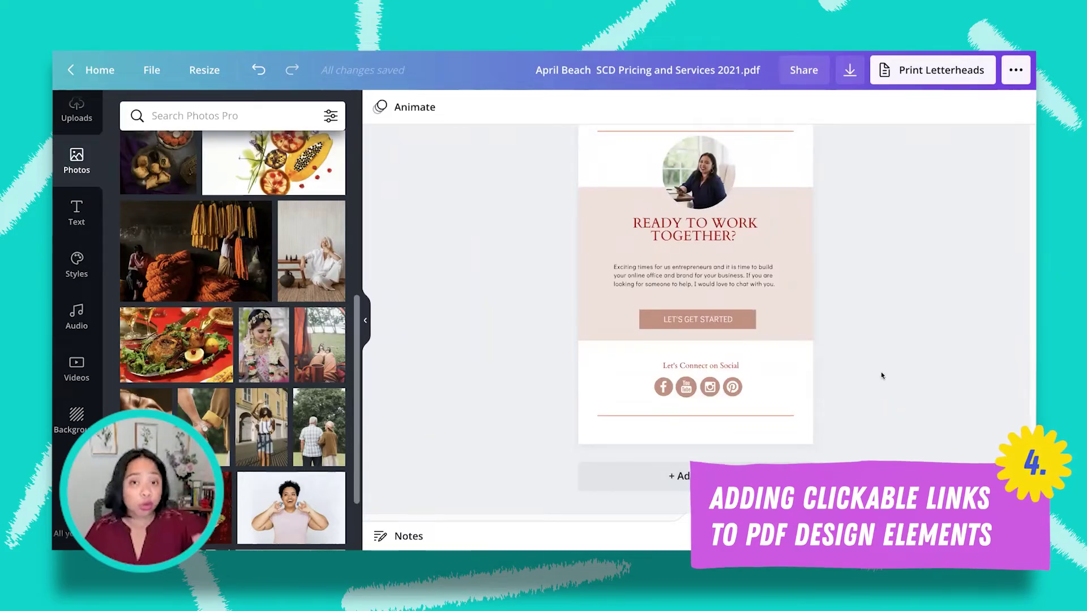
Select the Pinterest icon on page 11 and bring up its link options.
scroll(648, 387, "up", 5)
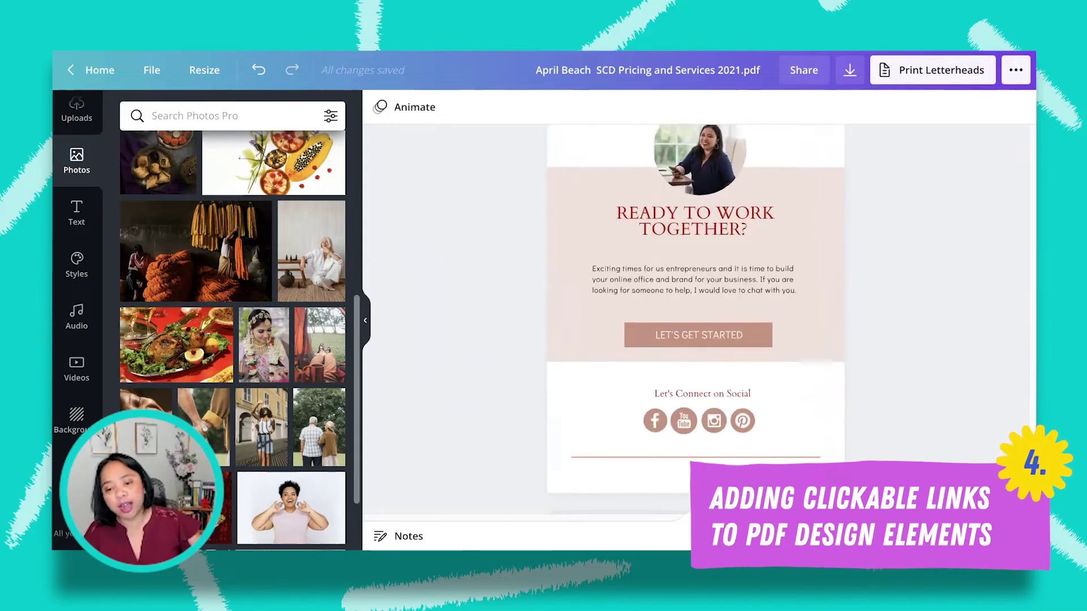
scroll(648, 387, "down", 2)
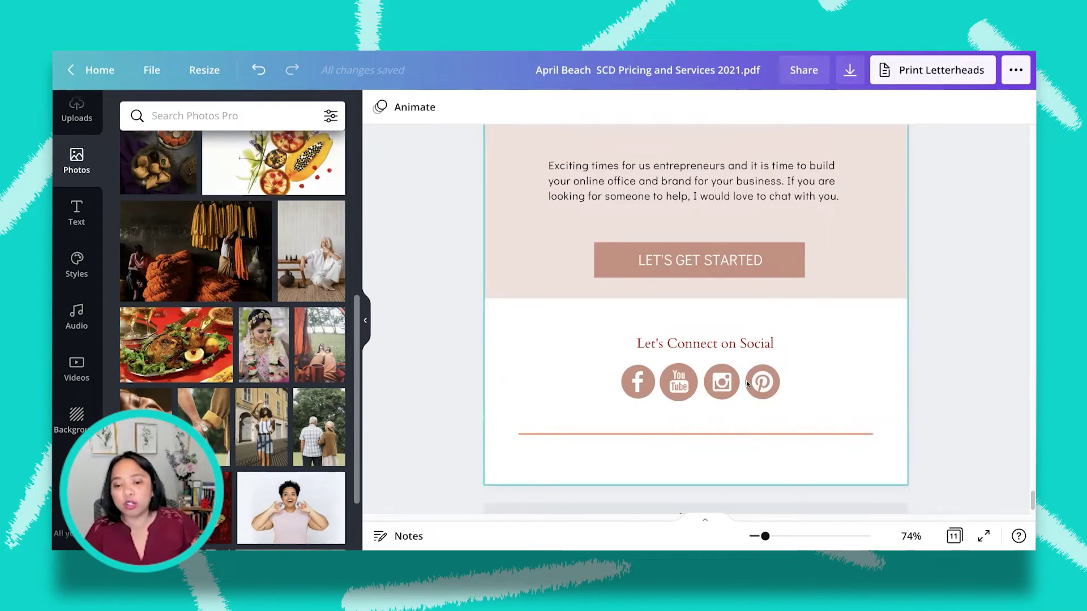
left_click(770, 385)
left_click(931, 109)
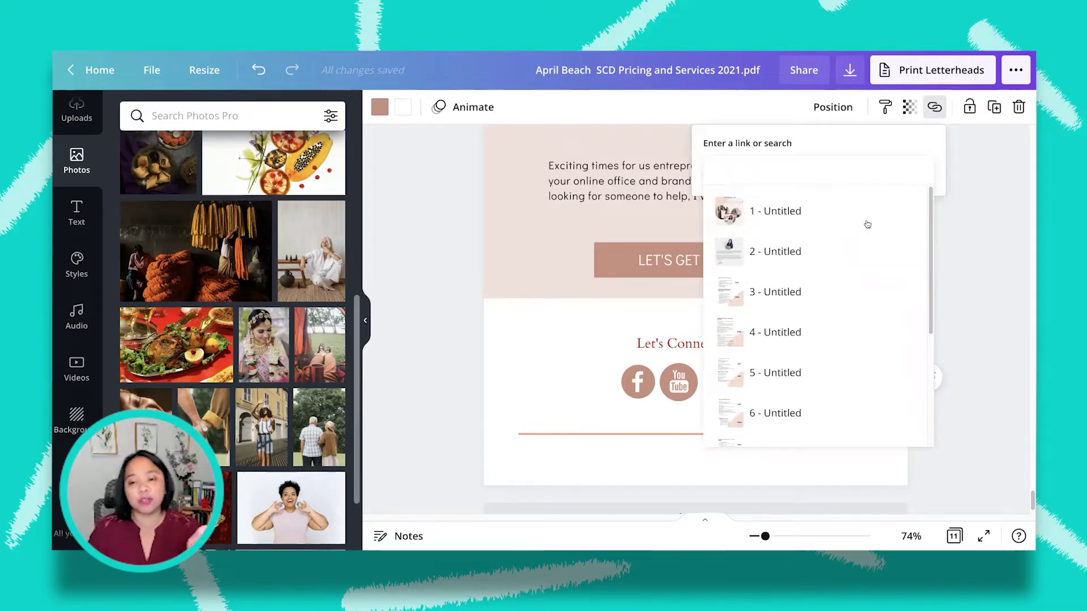
Recolour page 11's pink text block and LET'S GET STARTED button blue-grey.
left_click(958, 274)
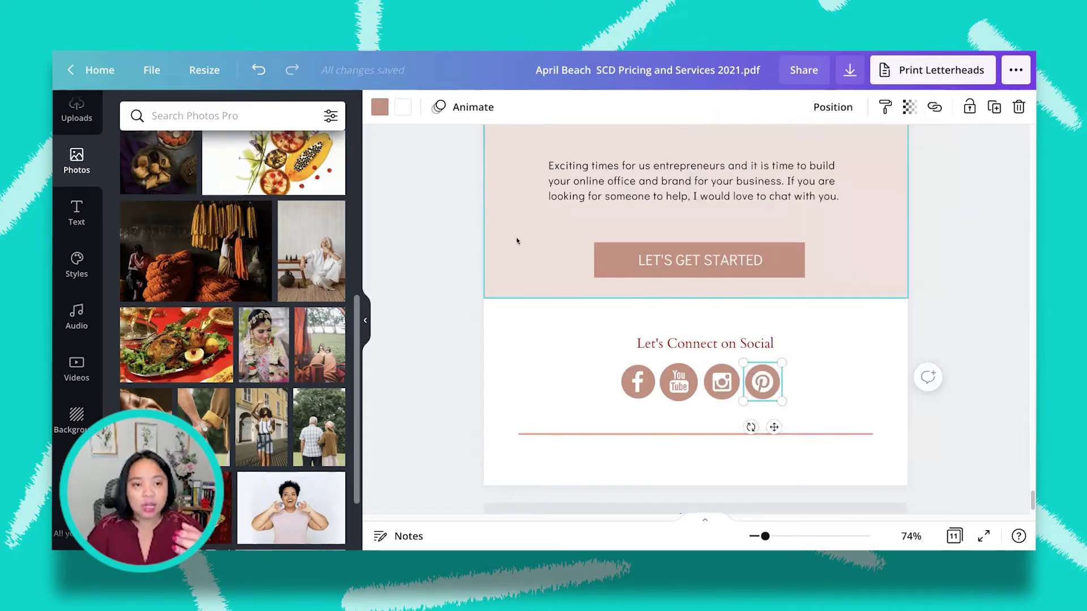
left_click(517, 241)
left_click(380, 109)
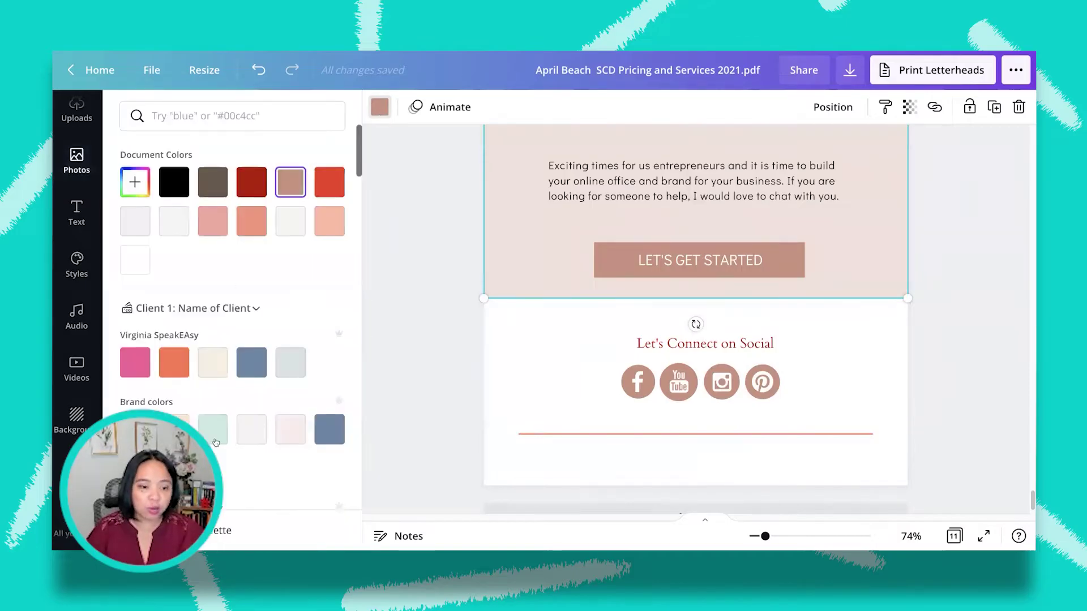
left_click(252, 362)
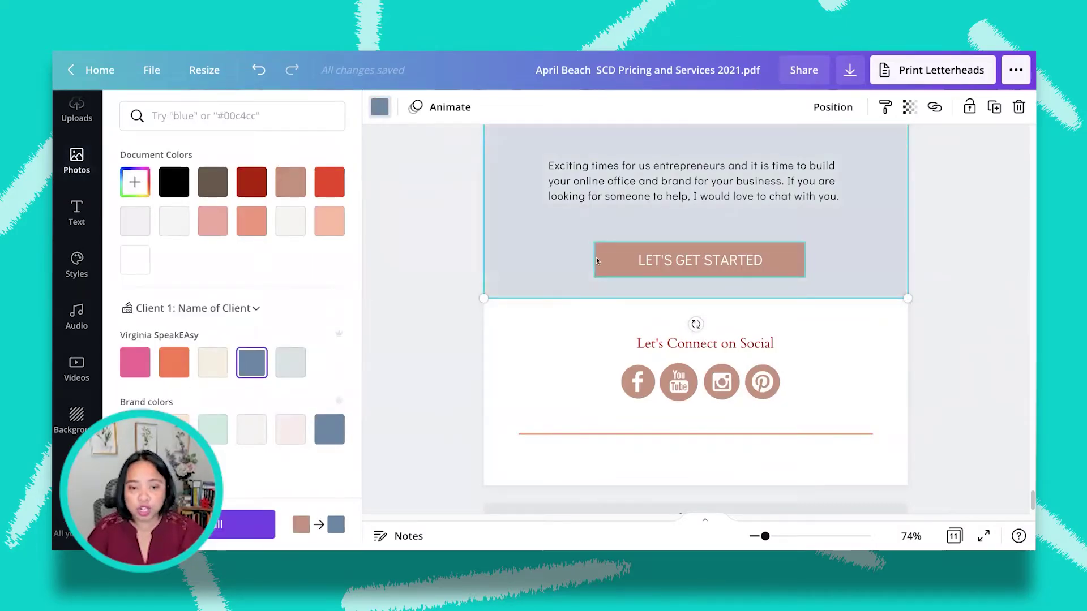
left_click(597, 260)
left_click(328, 429)
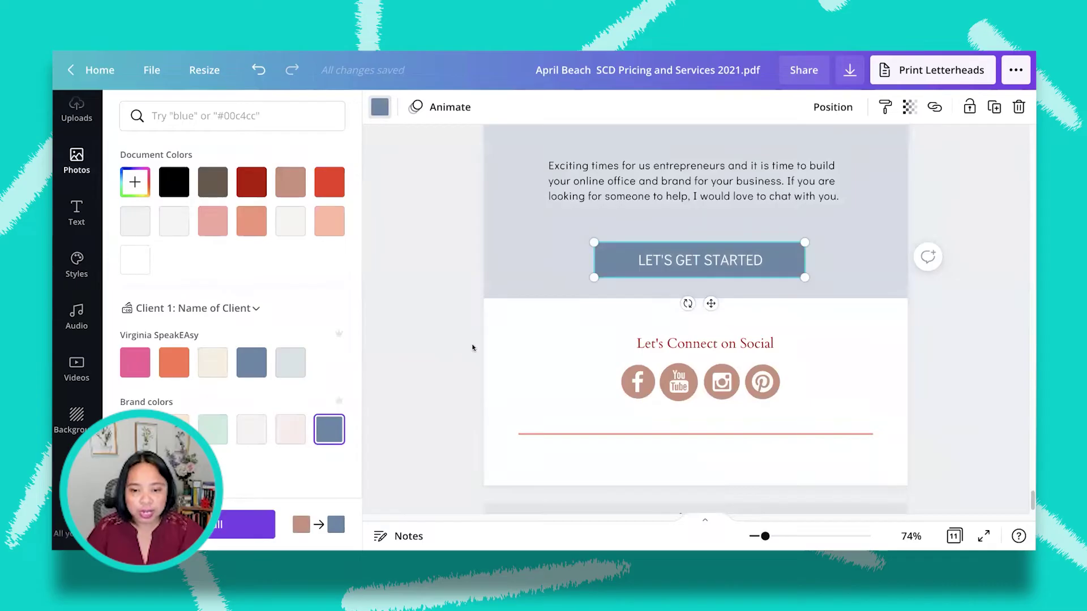
Make page 11's top divider line blue-grey as well.
scroll(473, 348, "up", 10)
scroll(474, 350, "down", 2)
left_click(548, 265)
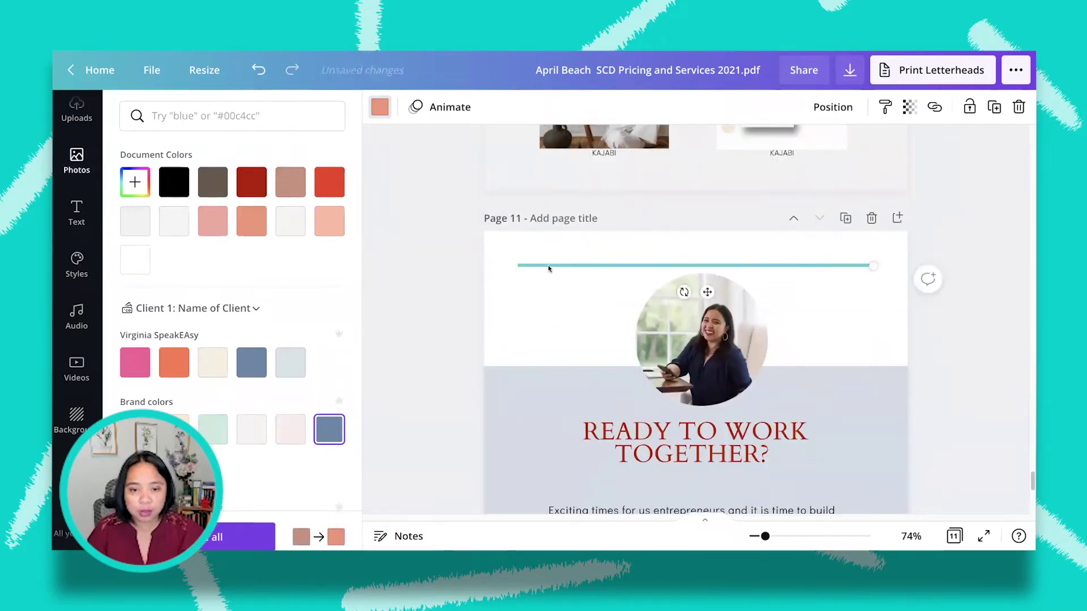
left_click(251, 362)
left_click(664, 335)
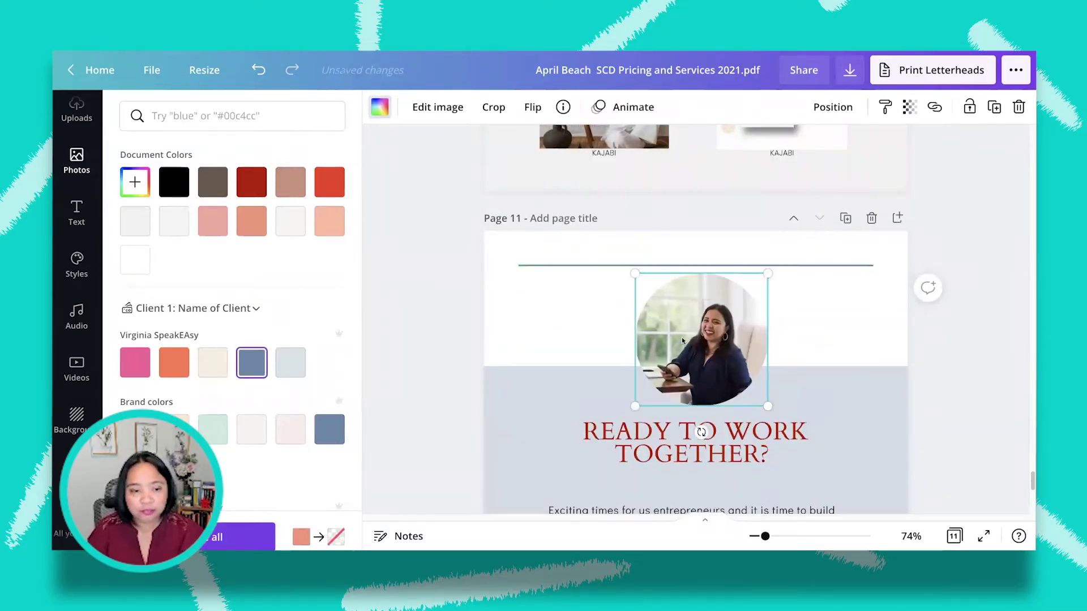
scroll(226, 328, "down", 5)
scroll(85, 396, "down", 6)
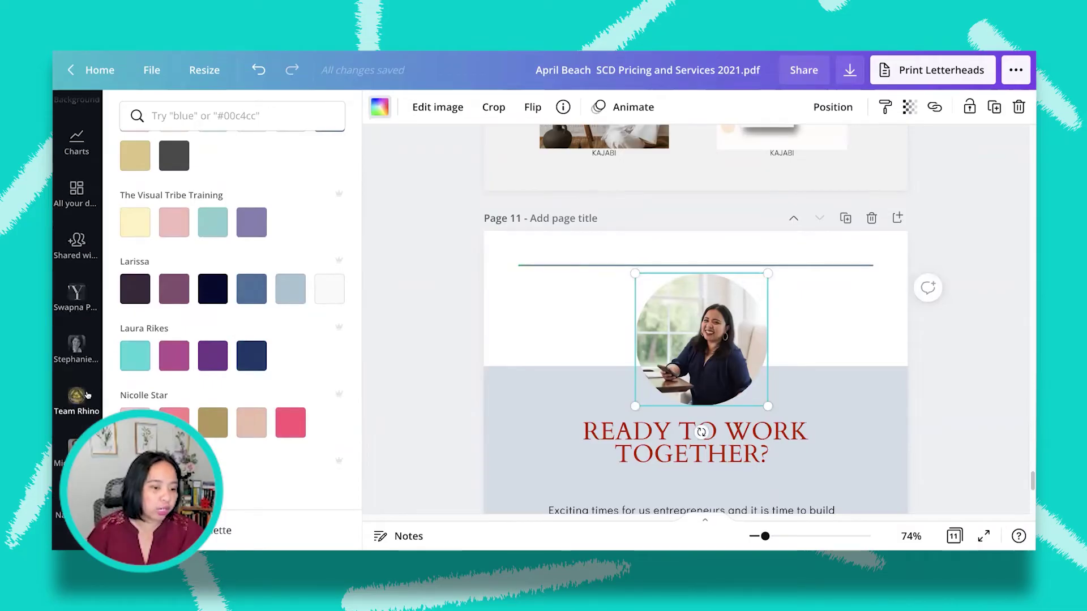
scroll(75, 433, "down", 2)
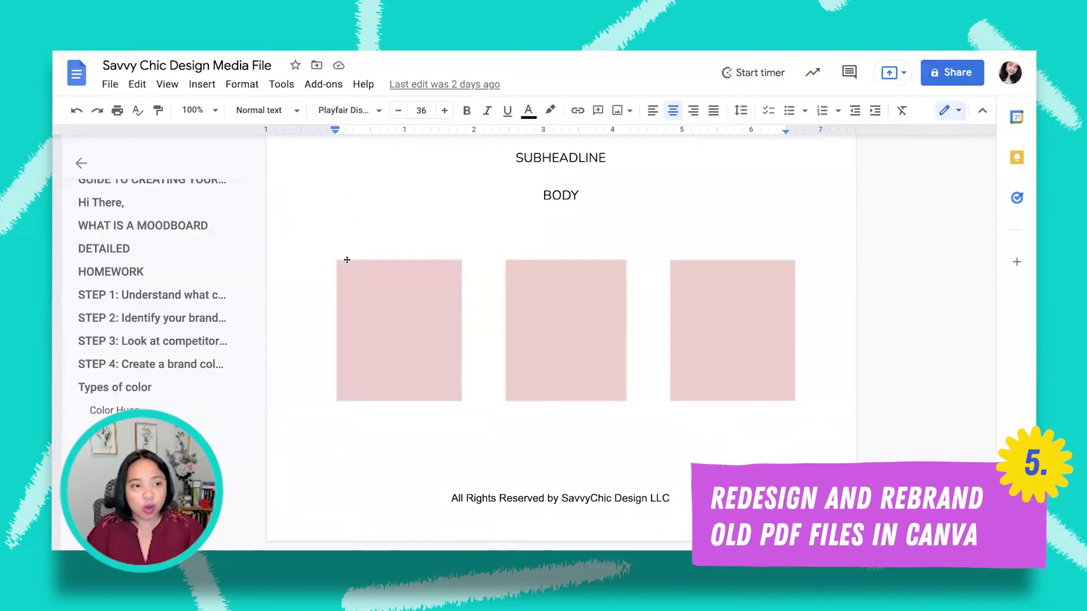
Scroll through the Google Docs moodboard guide down to its final template page.
scroll(347, 257, "down", 10)
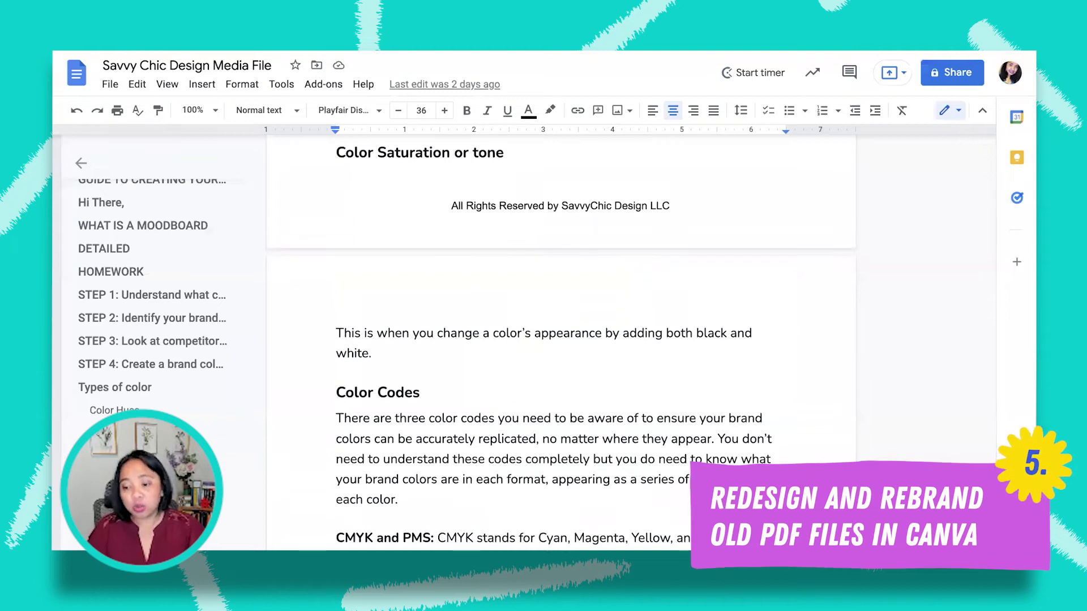
scroll(854, 404, "up", 20)
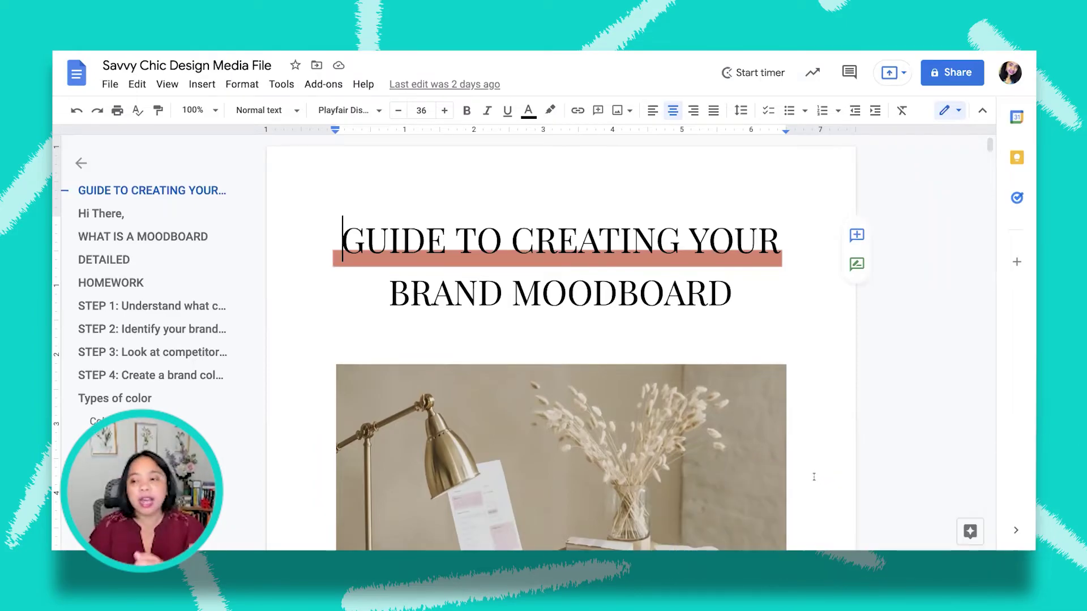
scroll(613, 465, "down", 15)
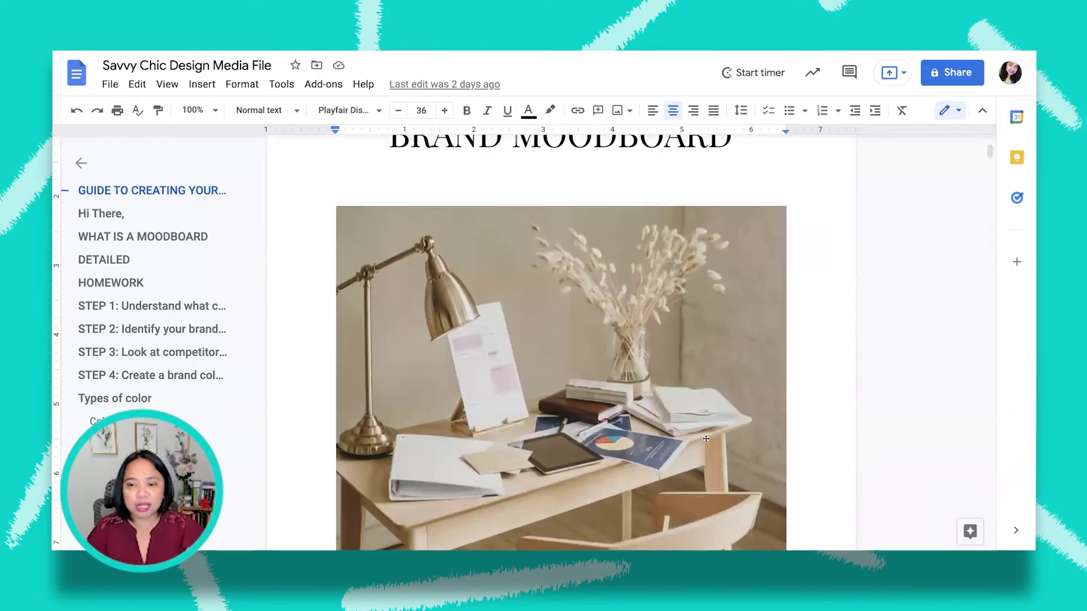
scroll(723, 418, "down", 20)
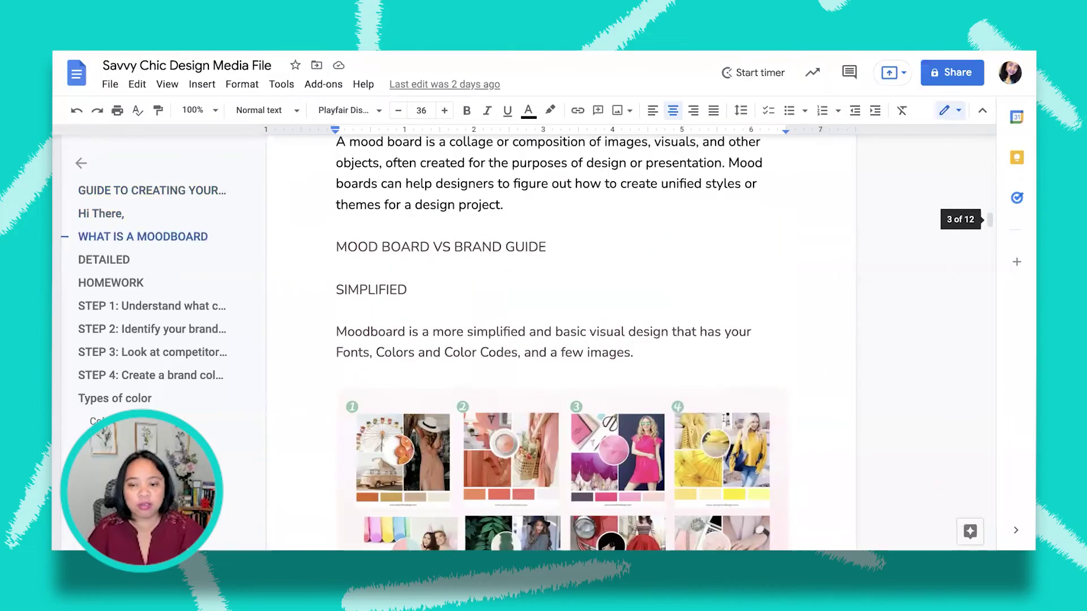
scroll(723, 419, "down", 20)
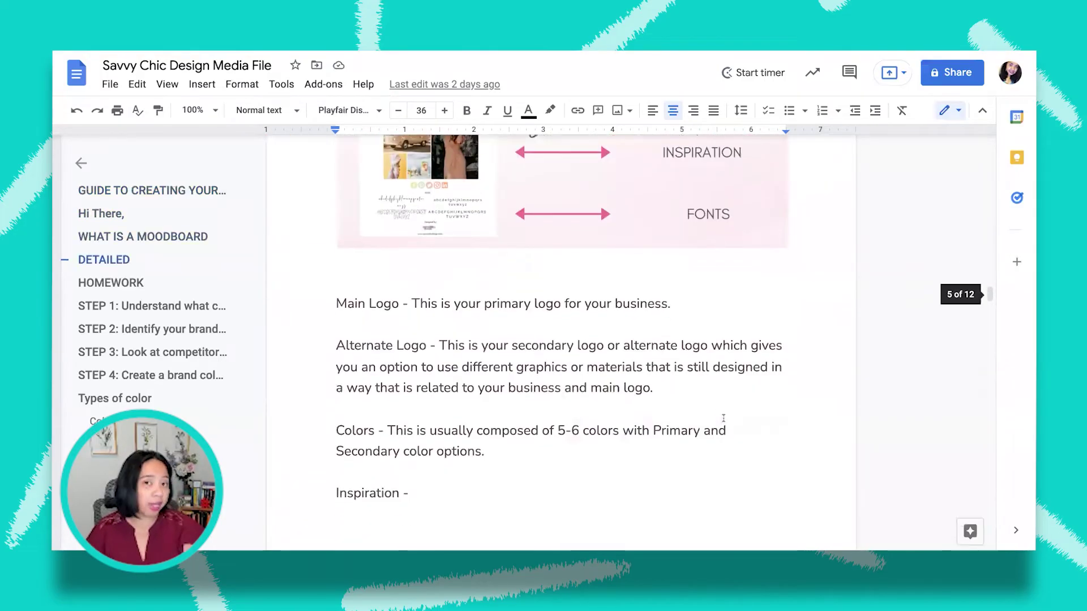
scroll(723, 418, "down", 20)
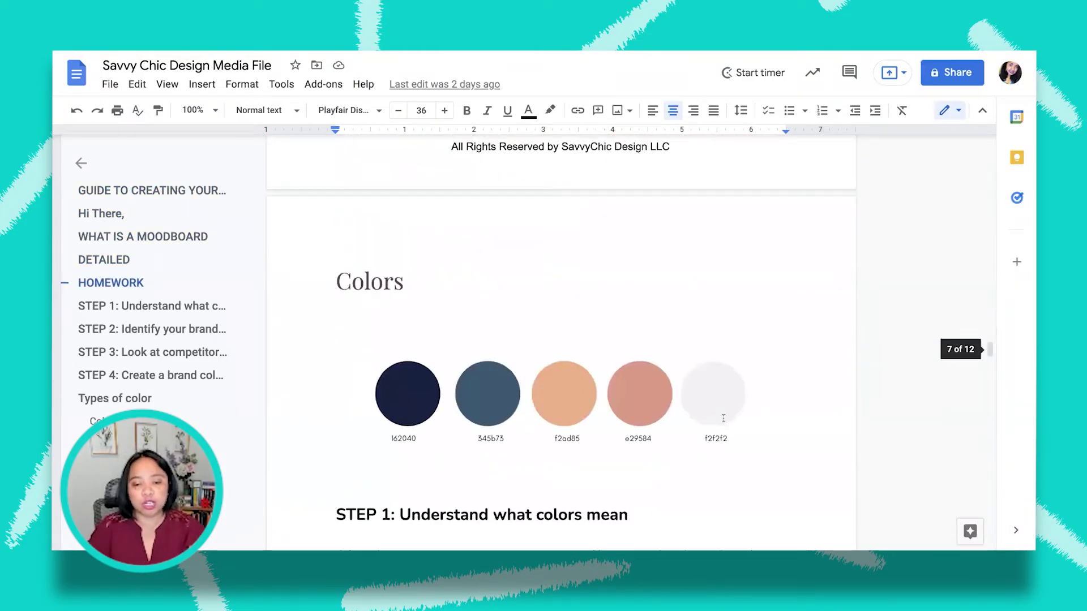
scroll(723, 418, "down", 20)
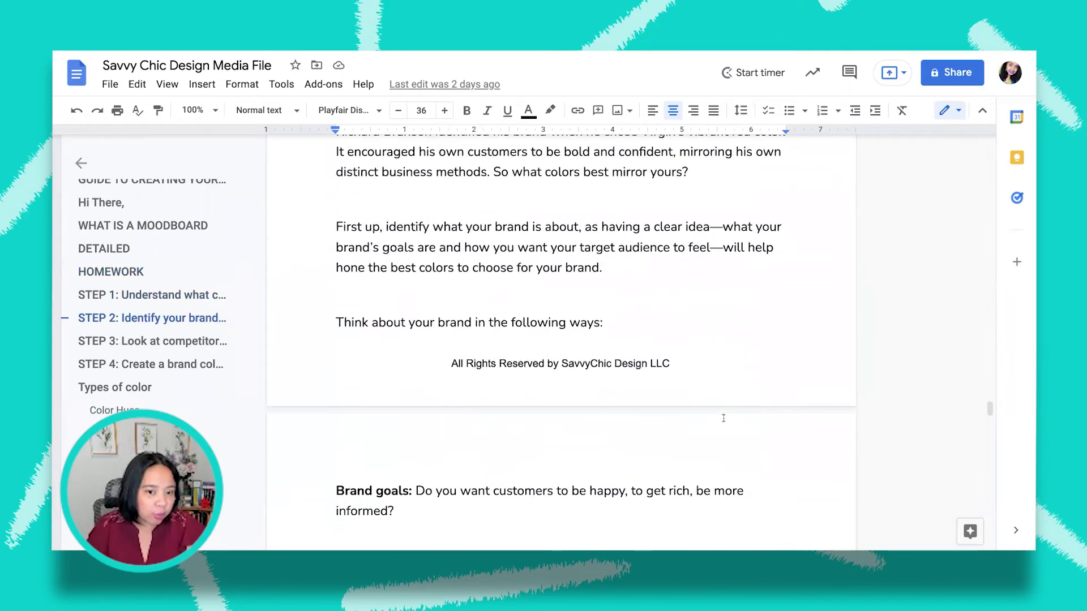
scroll(724, 418, "down", 20)
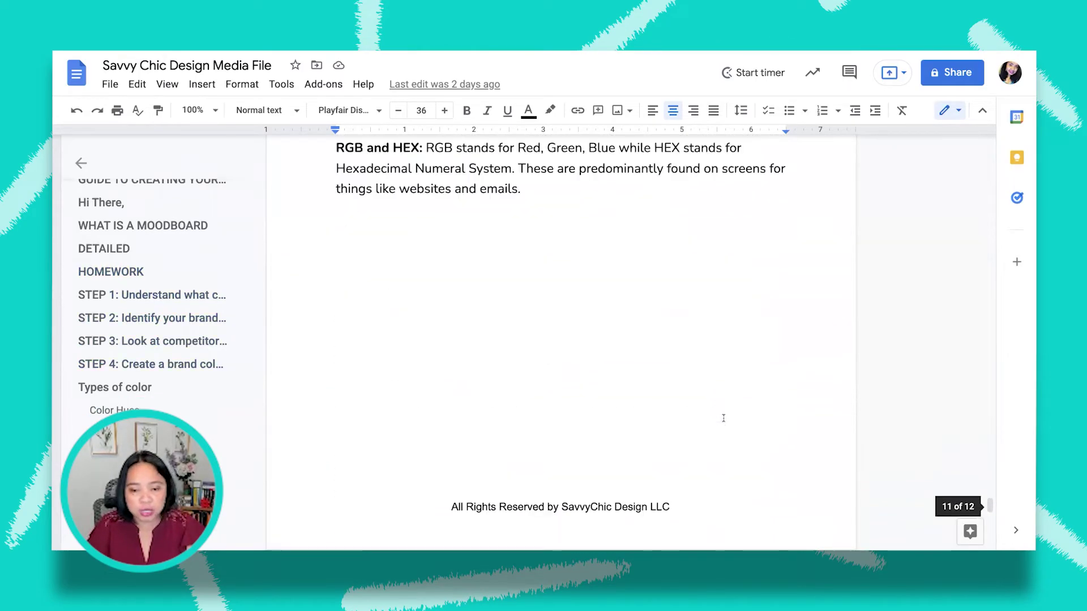
scroll(723, 419, "down", 1)
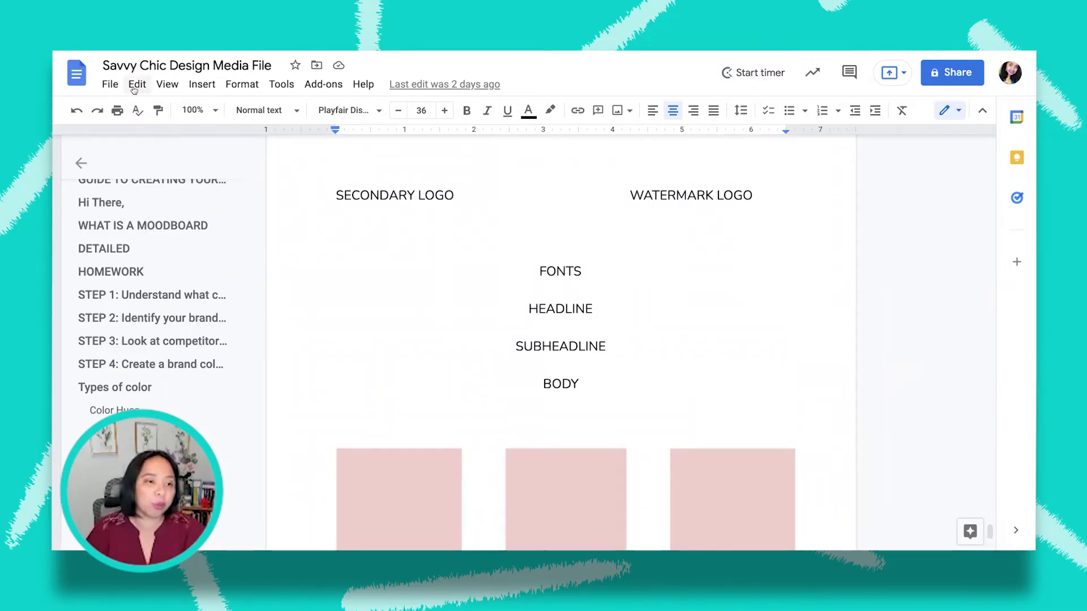
Look through the guide's Save as PDF print preview, then cancel without saving.
left_click(110, 85)
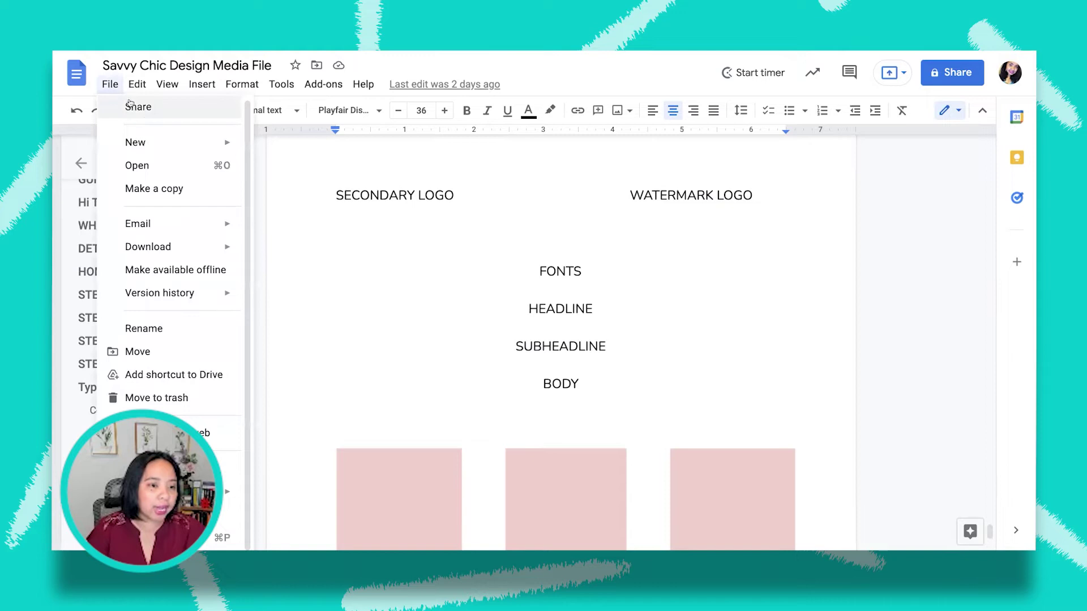
key("Escape")
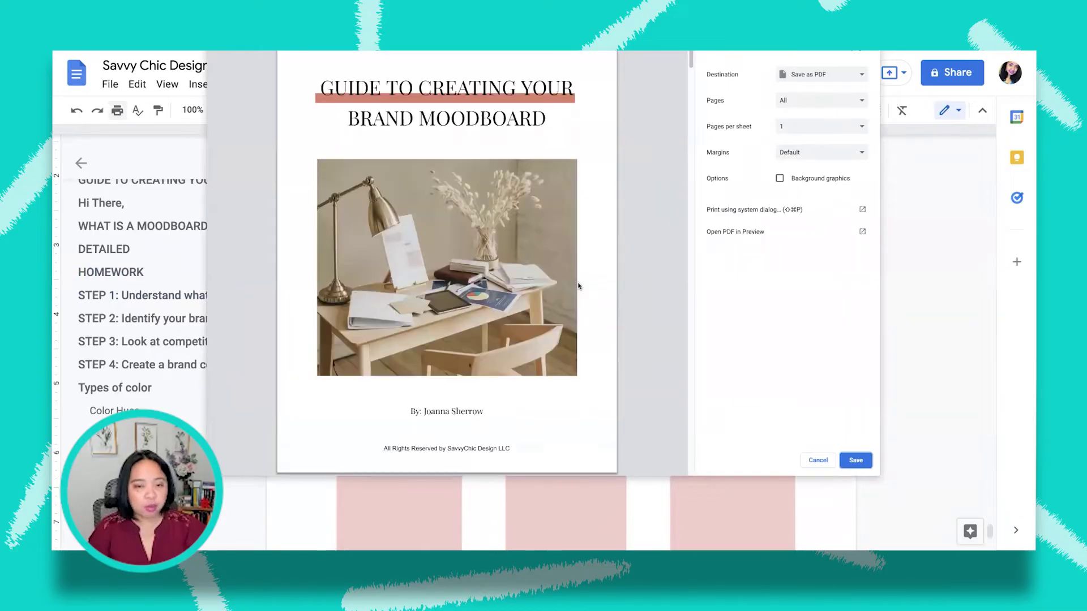
scroll(648, 264, "down", 20)
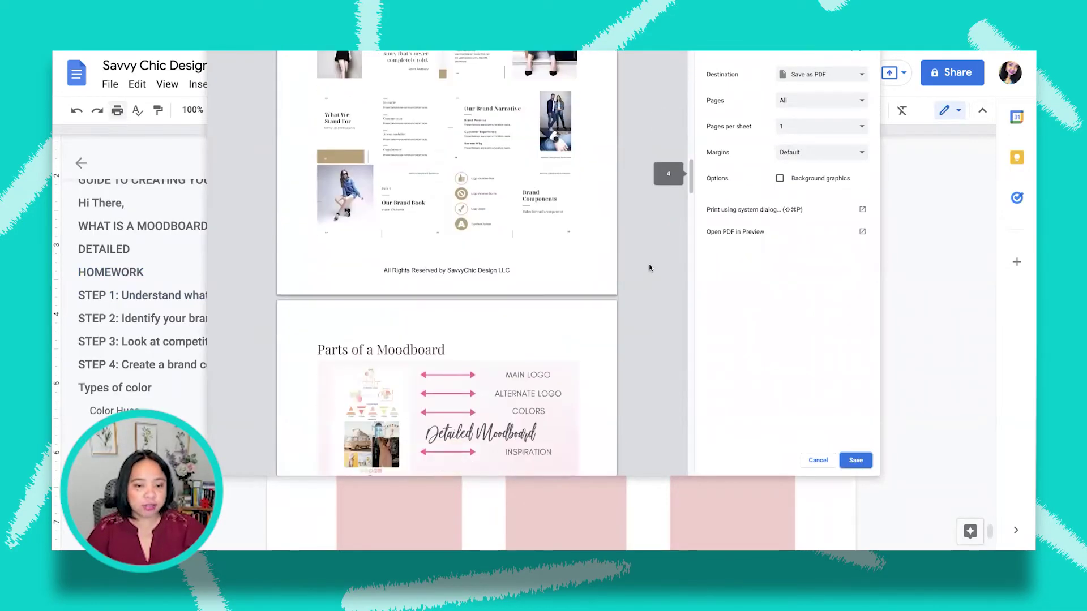
scroll(649, 267, "down", 10)
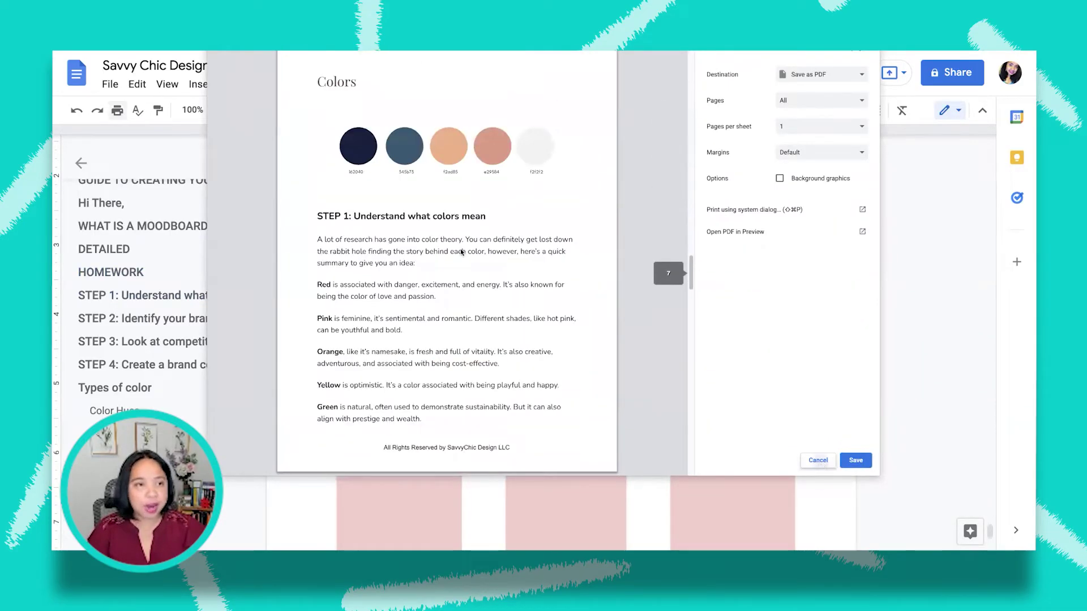
left_click(818, 461)
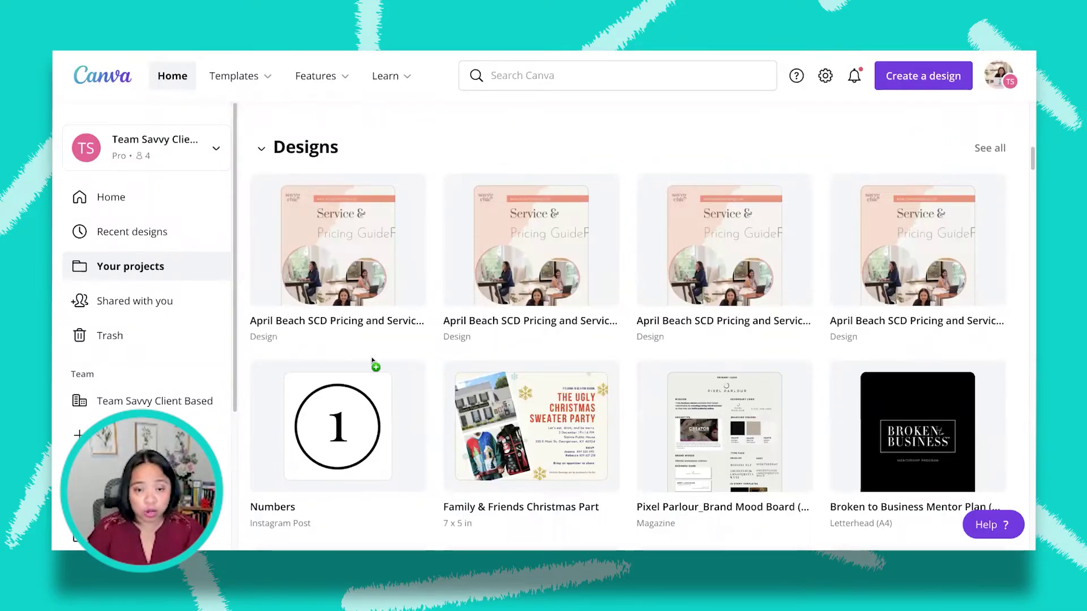
Upload the moodboard guide PDF to Your projects and open the new 12-page design.
left_click_drag(372, 360, 562, 317)
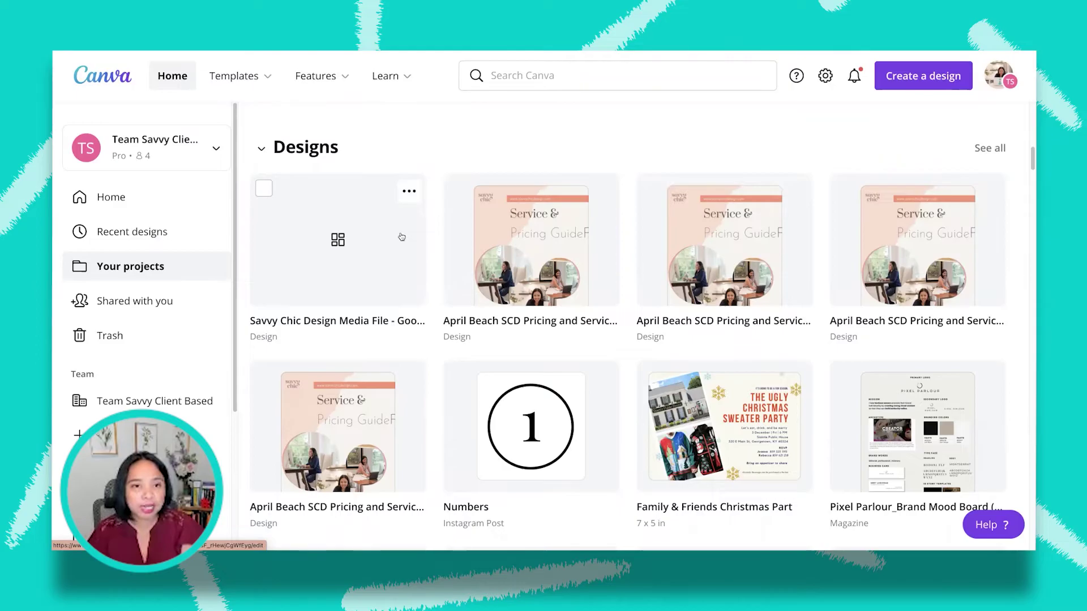
left_click(401, 236)
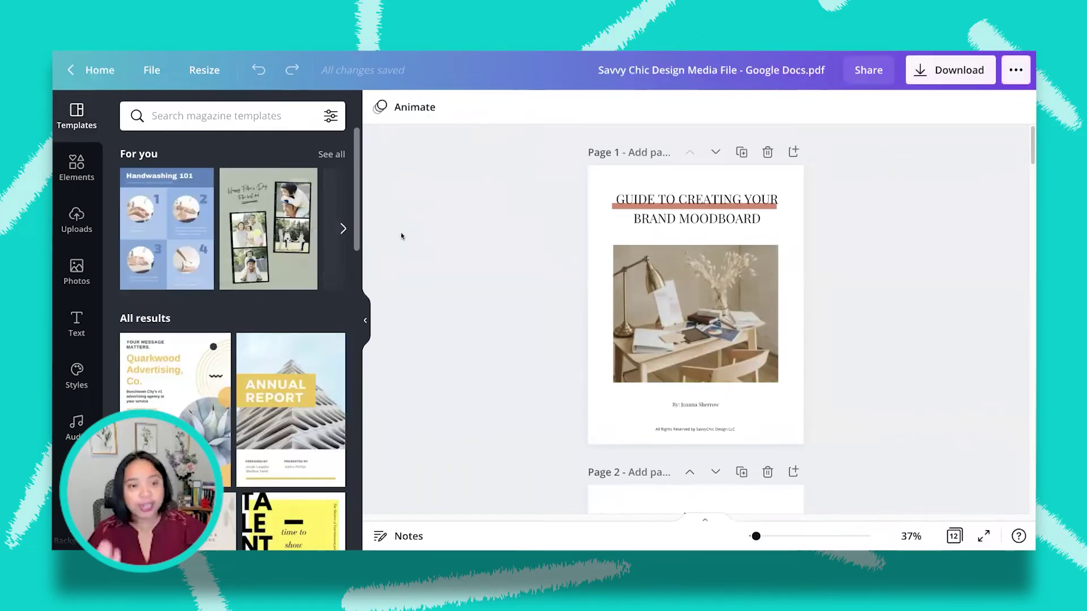
Dismiss the File Import Feedback notice, scroll through the imported pages, then return to page 1.
left_click(1010, 148)
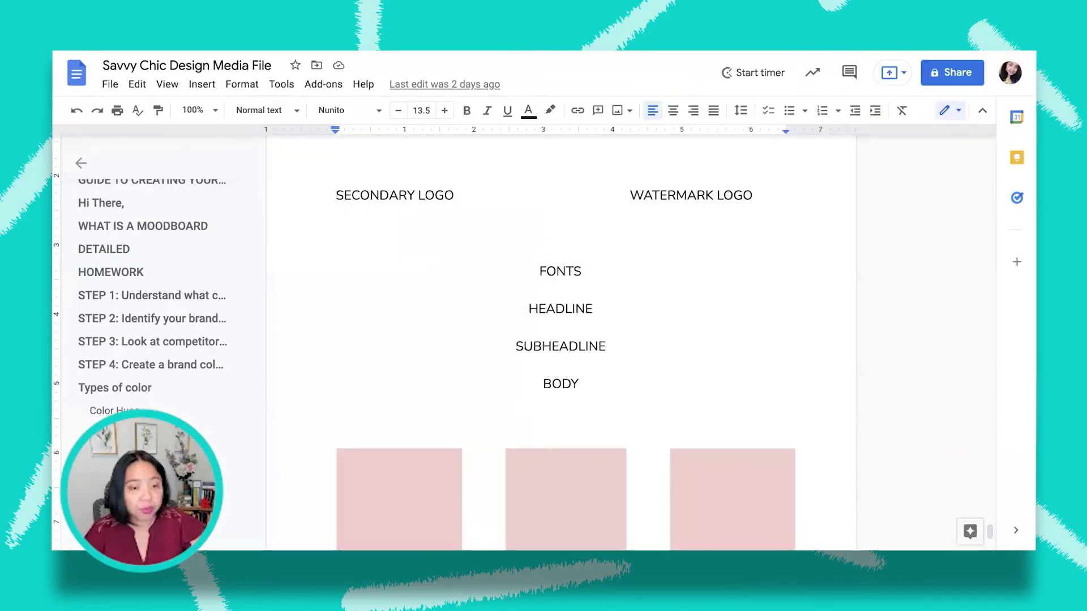
scroll(499, 267, "down", 1)
scroll(509, 269, "up", 20)
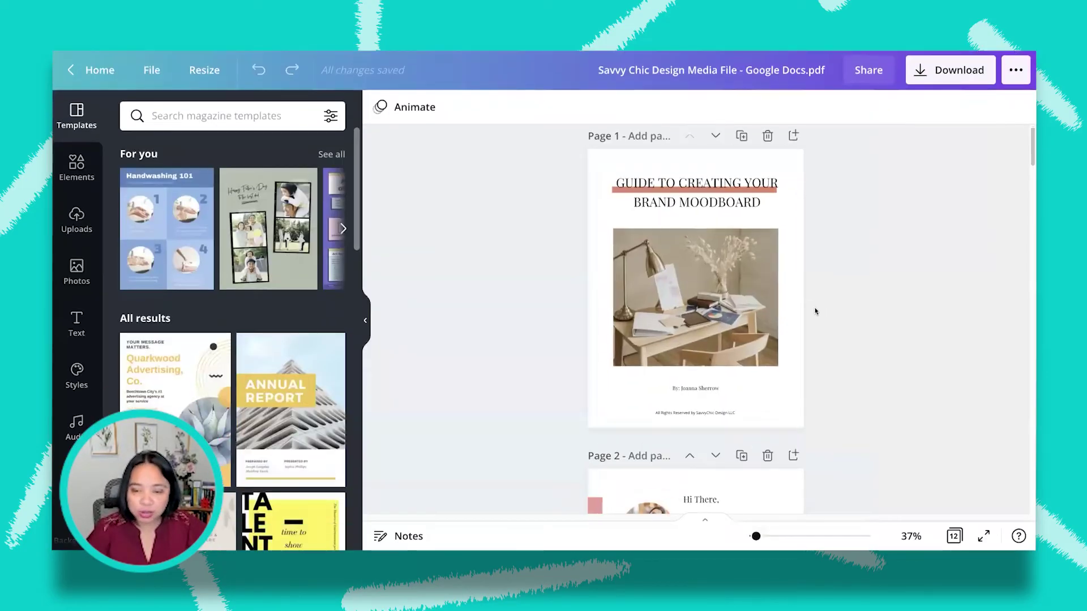
scroll(815, 311, "down", 15)
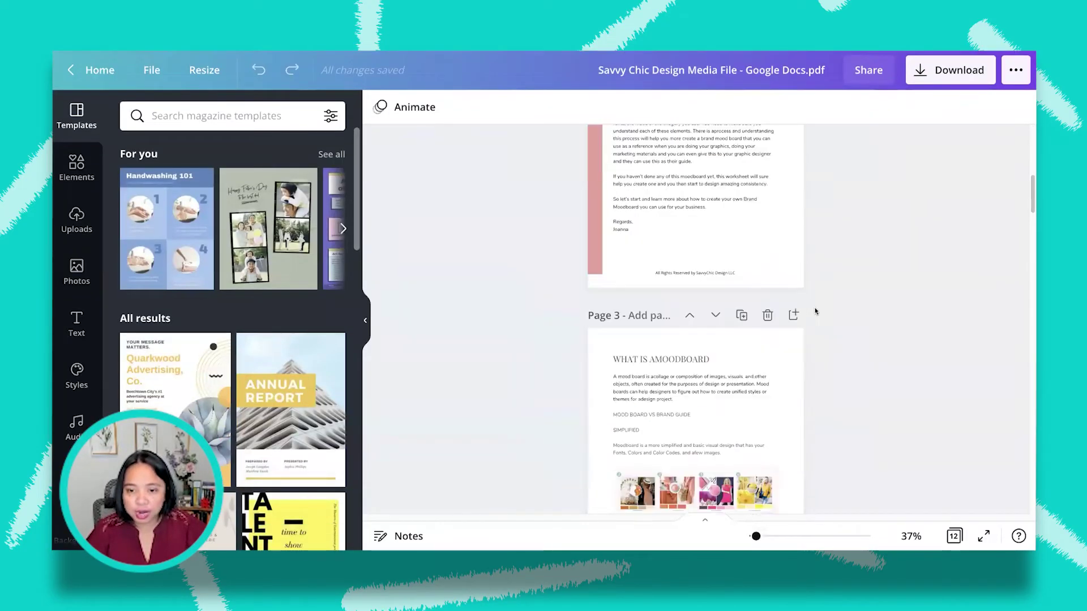
scroll(815, 311, "down", 20)
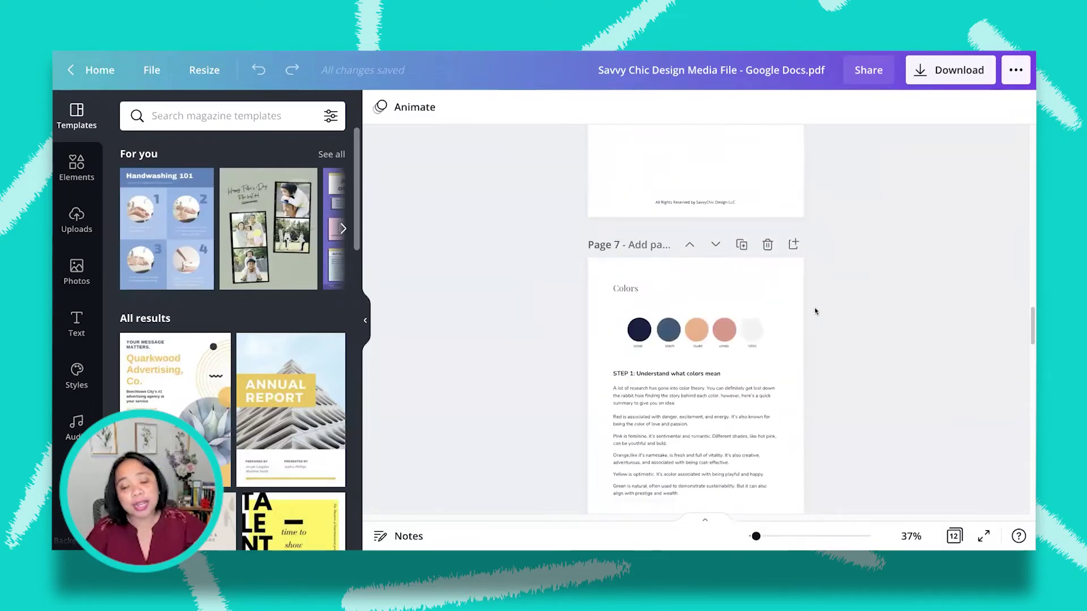
scroll(815, 310, "down", 15)
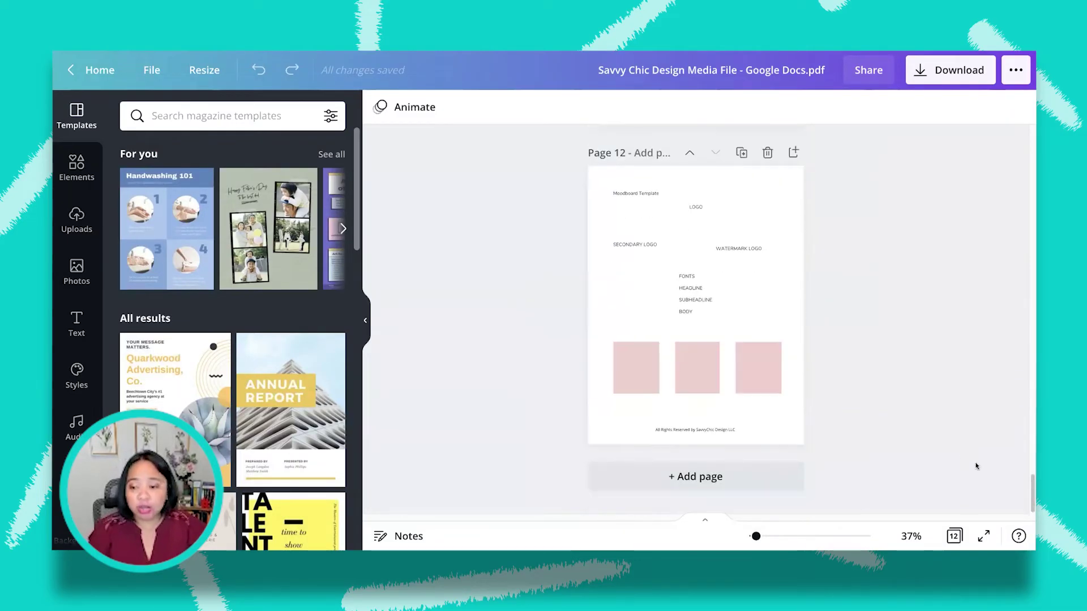
left_click_drag(1029, 498, 1027, 428)
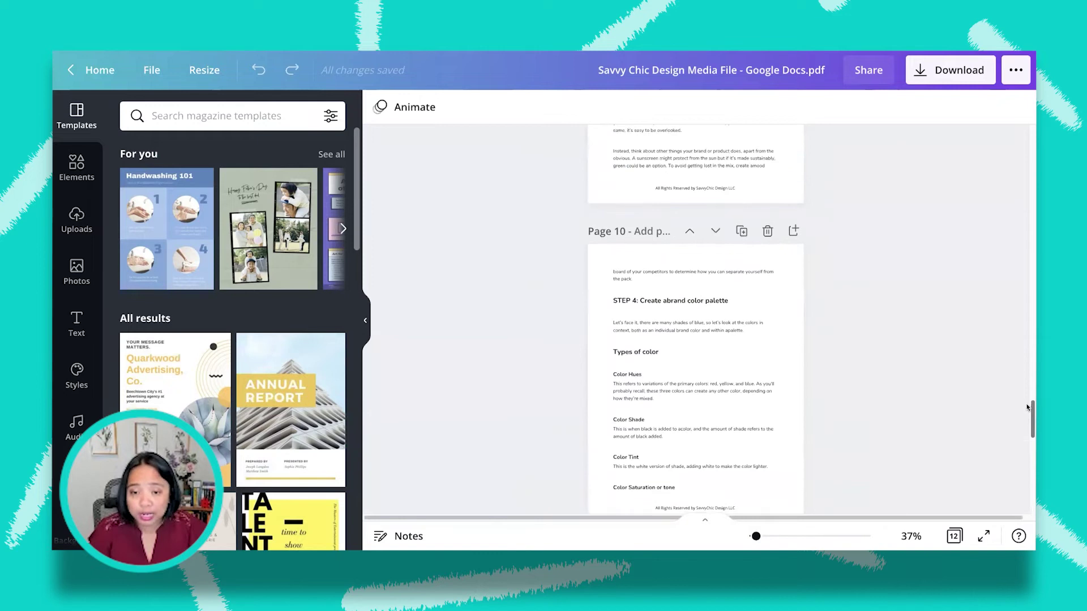
left_click_drag(1028, 408, 635, 127)
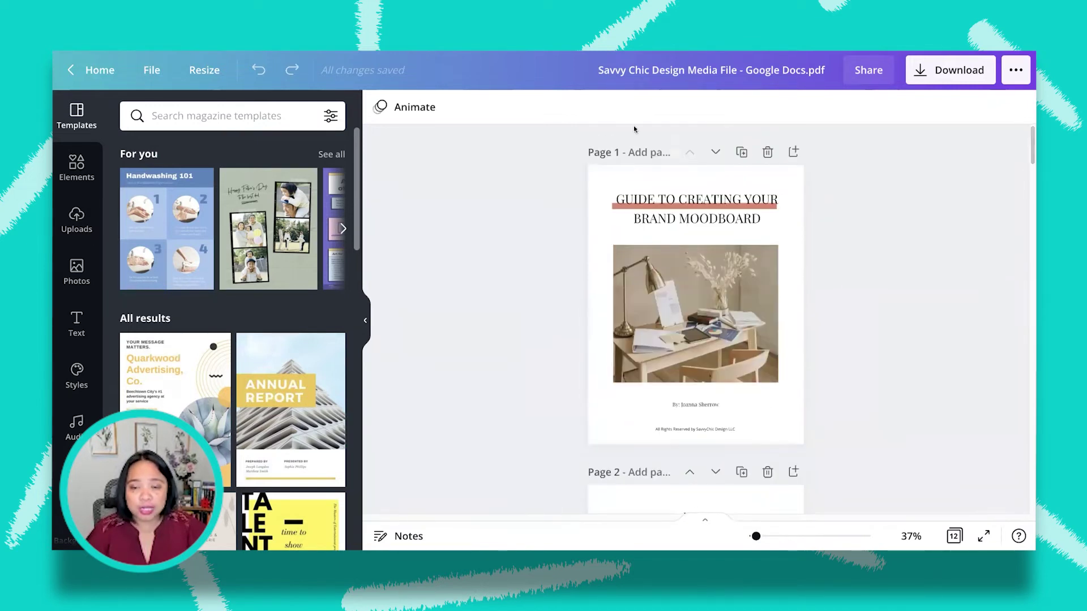
left_click(612, 207)
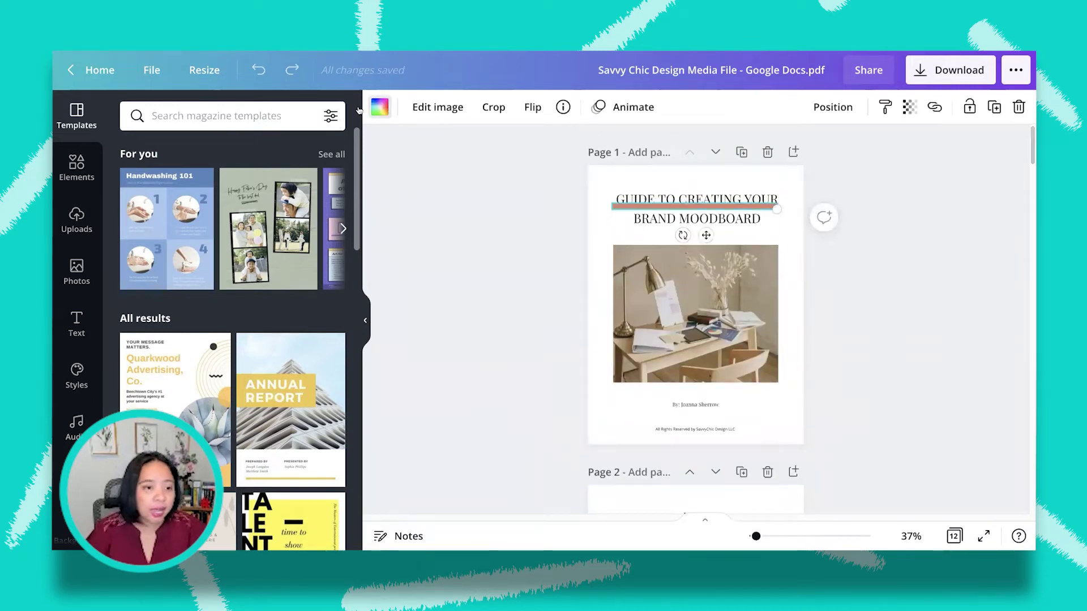
left_click(249, 191)
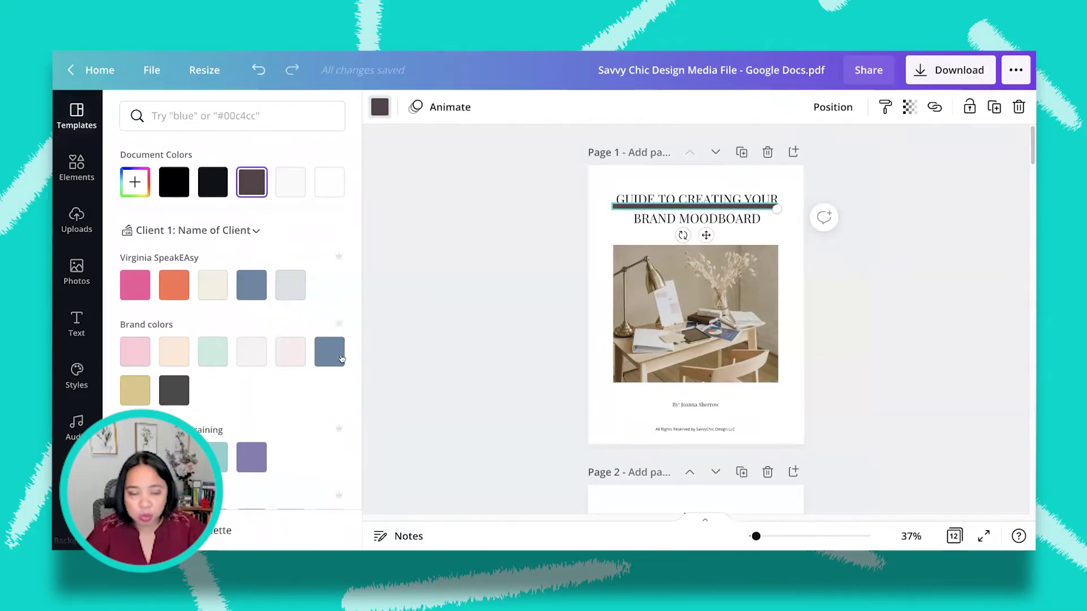
scroll(250, 363, "down", 10)
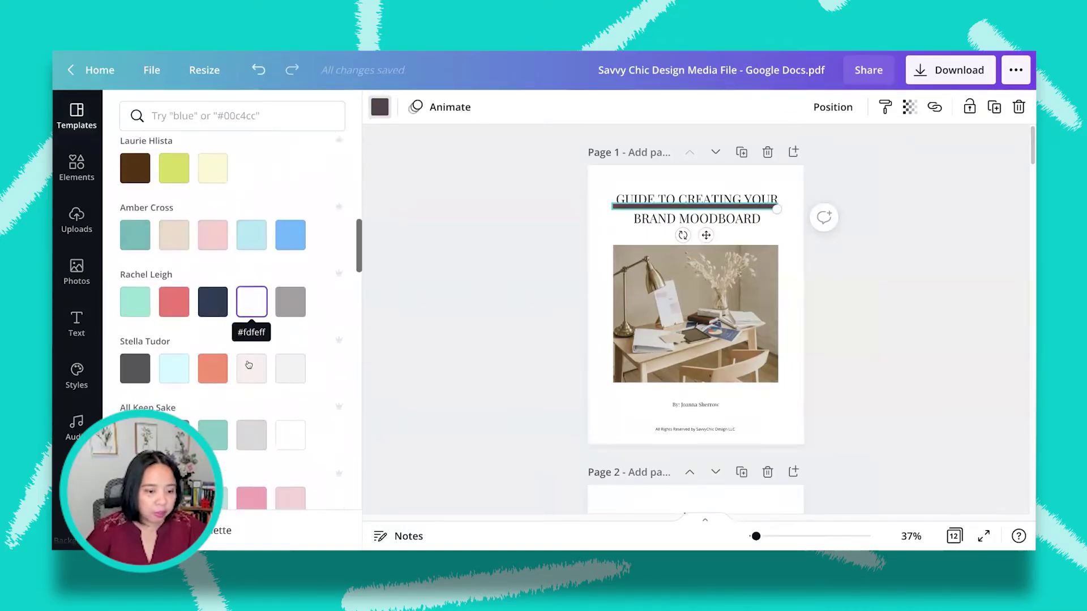
scroll(249, 365, "down", 3)
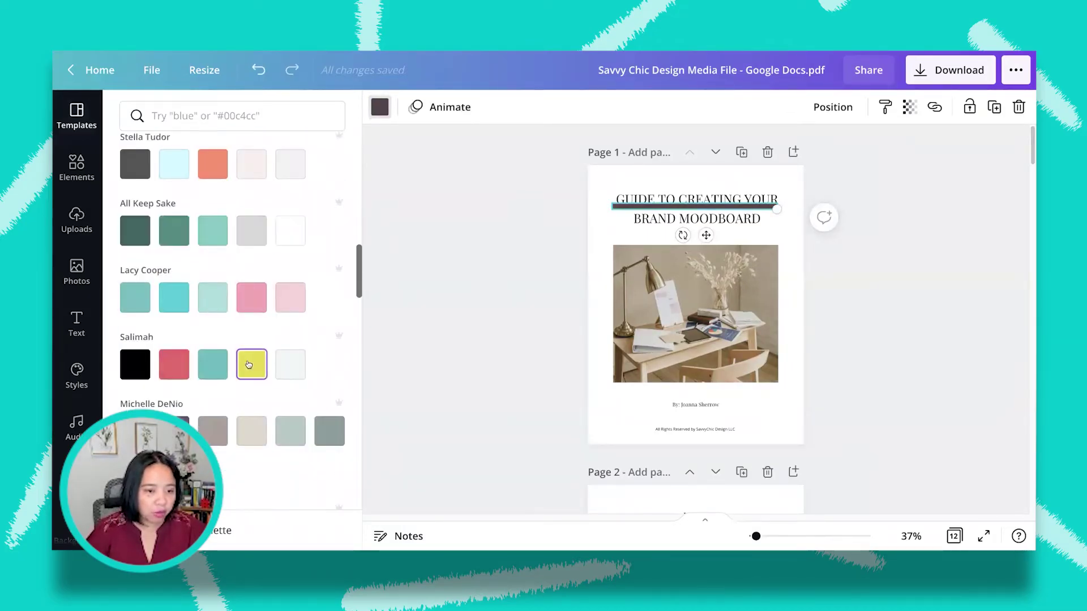
left_click(915, 235)
left_click(826, 108)
left_click(807, 150)
left_click(732, 229)
right_click(649, 195)
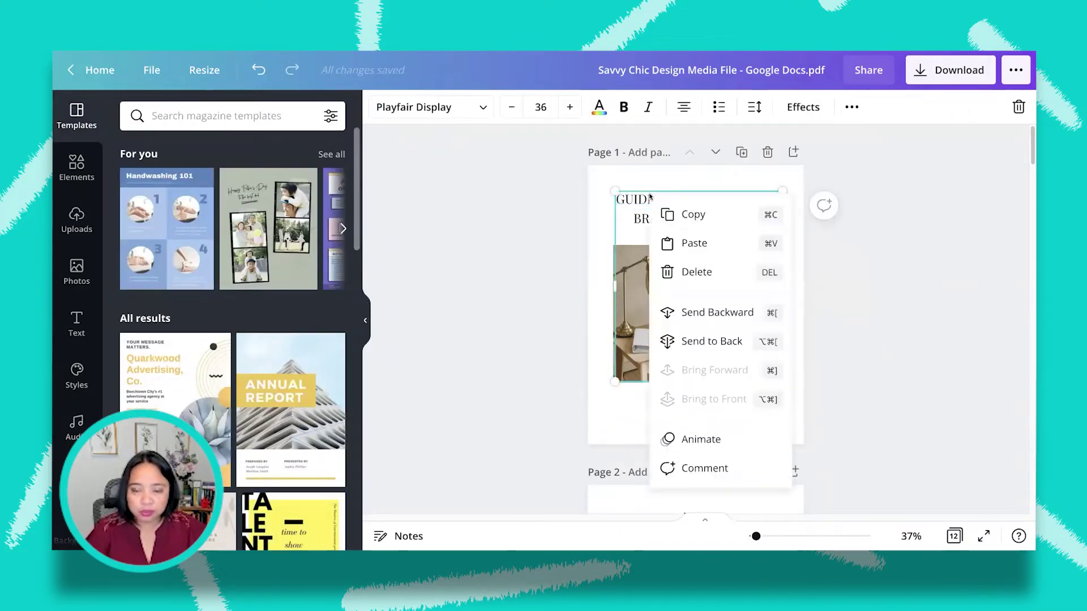
left_click(630, 185)
mouse_move(630, 187)
left_mouse_down()
mouse_move(587, 204)
mouse_move(641, 189)
mouse_move(637, 202)
left_mouse_up()
left_click(643, 179)
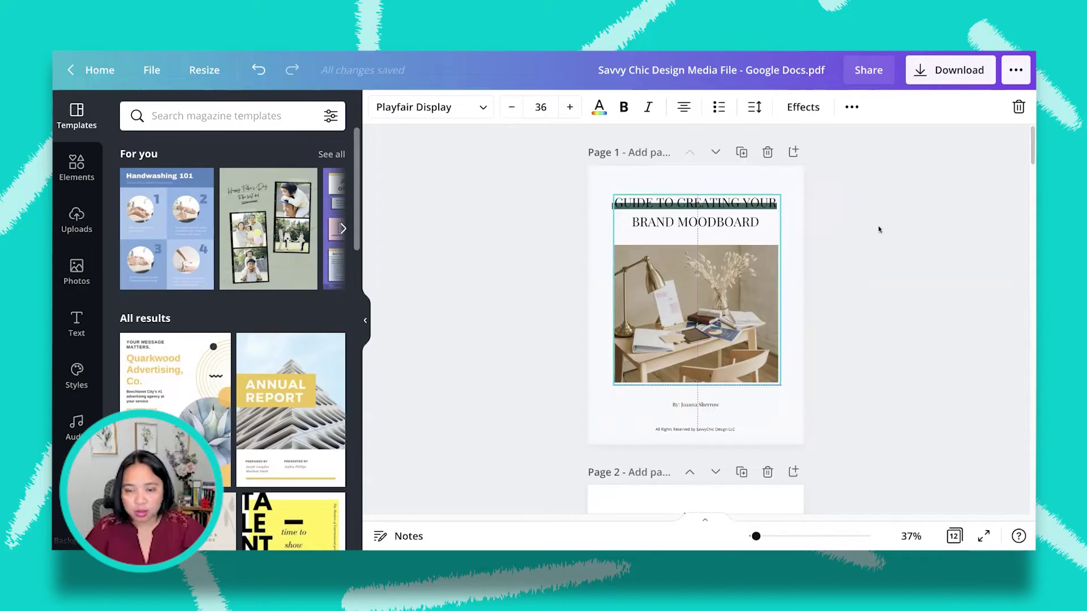
left_click(880, 231)
left_click(756, 210)
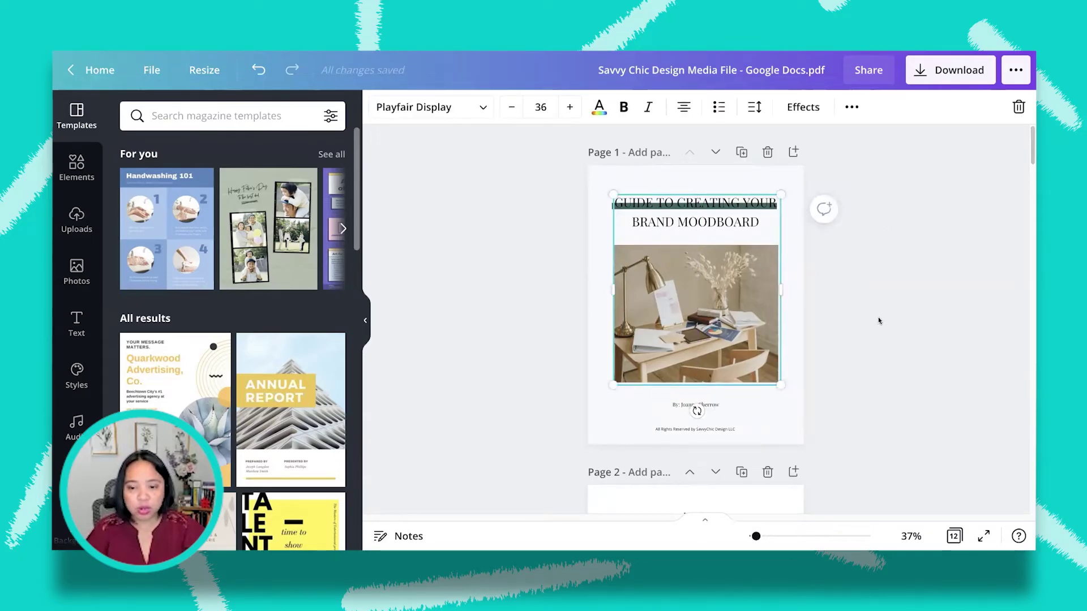
scroll(70, 339, "down", 10)
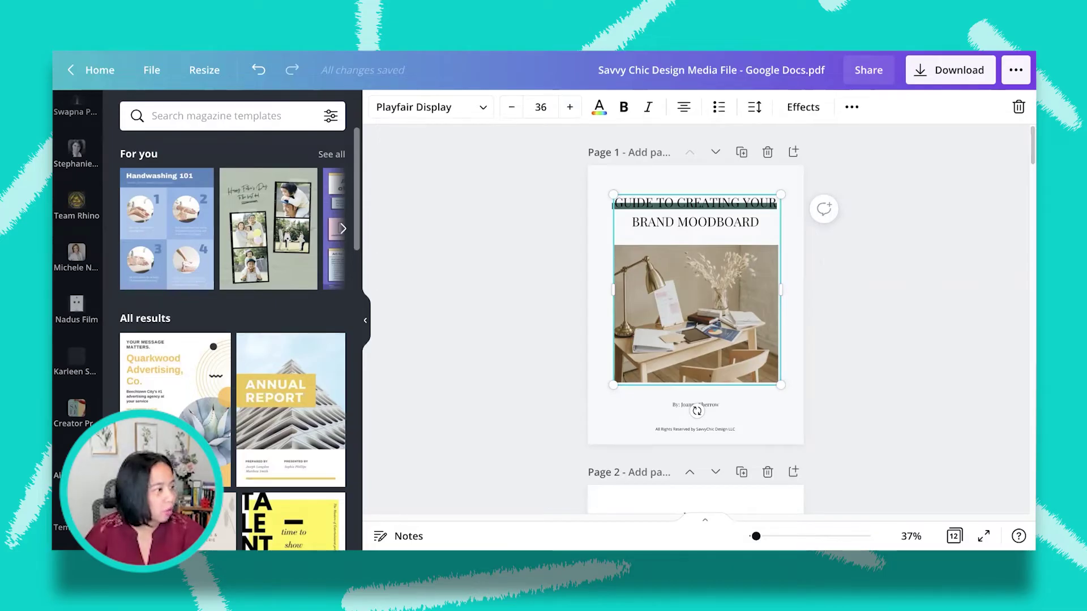
scroll(85, 283, "down", 8)
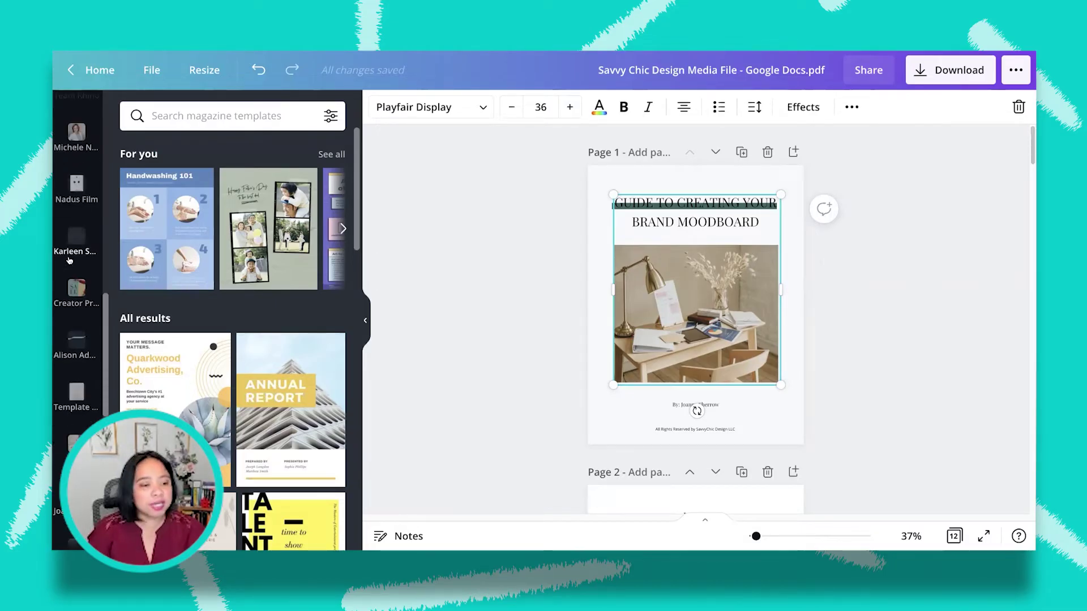
scroll(73, 282, "up", 3)
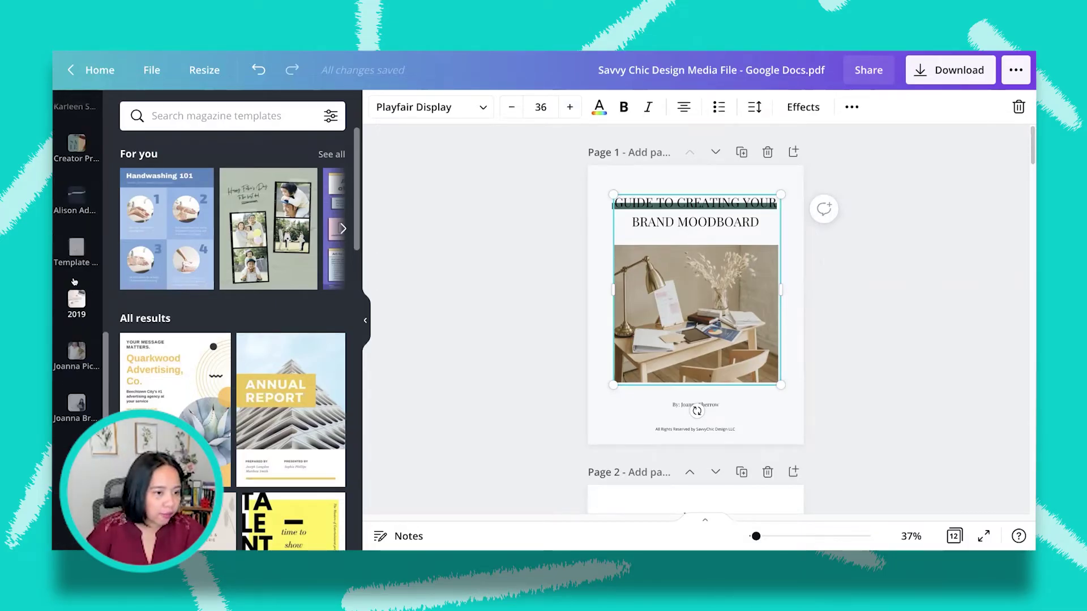
scroll(74, 281, "up", 10)
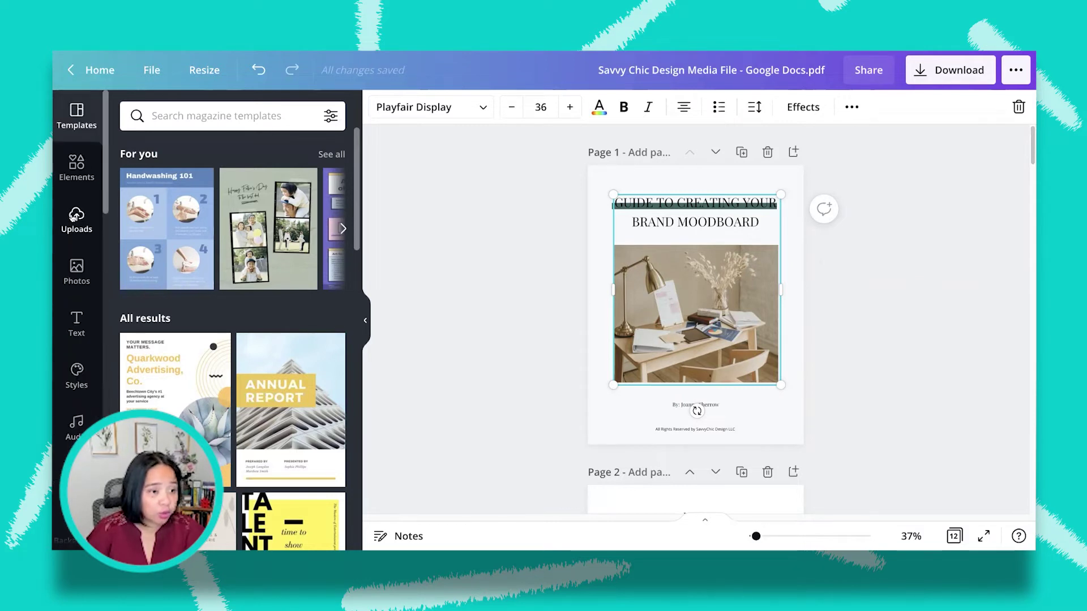
Drop the greenery-and-glass-jars stock photo from Photos onto the cover page.
left_click(73, 274)
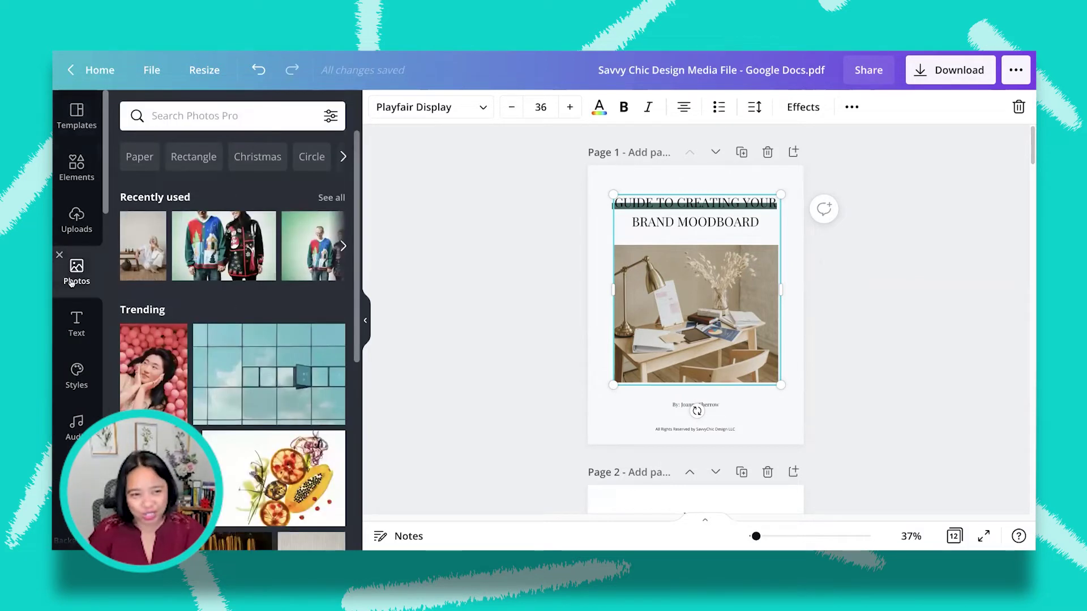
scroll(300, 396, "down", 10)
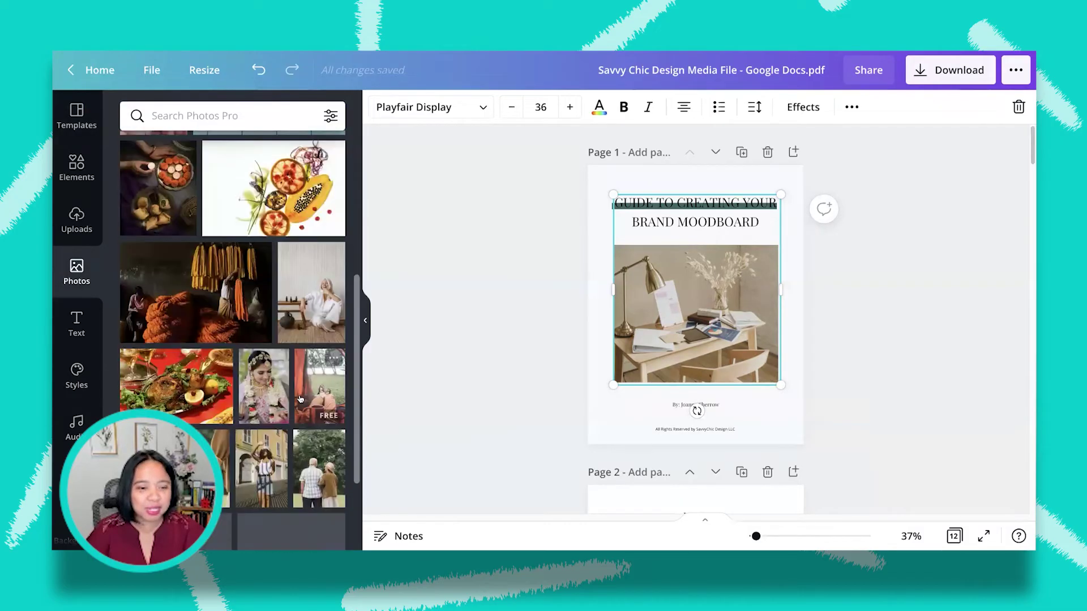
scroll(300, 397, "down", 10)
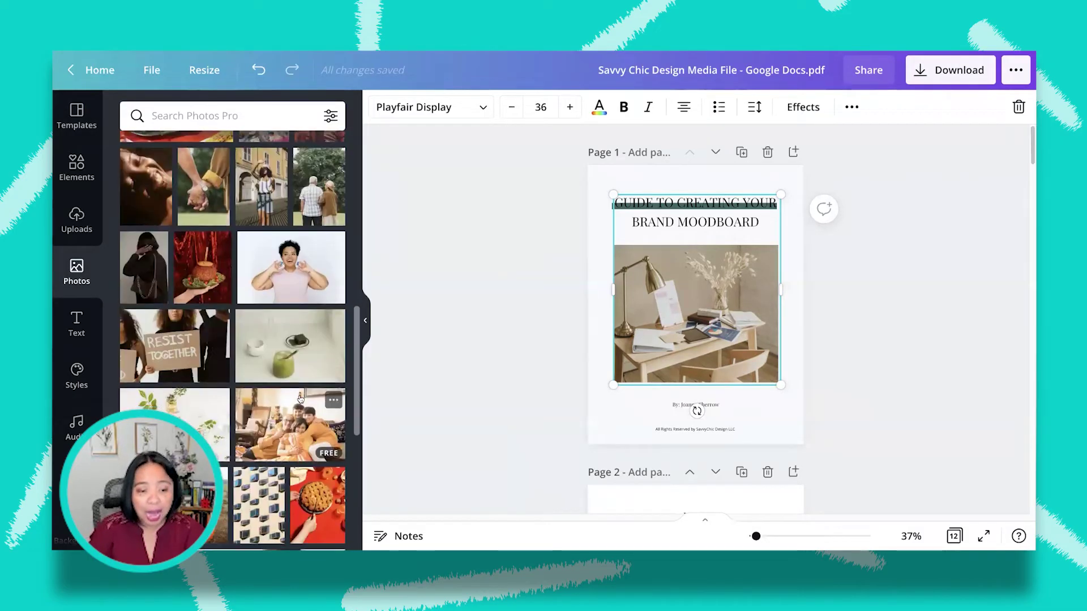
left_click_drag(182, 180, 651, 300)
Detach the plant image from the background, swap it into the desk photo, and recentre the title.
left_click(888, 375)
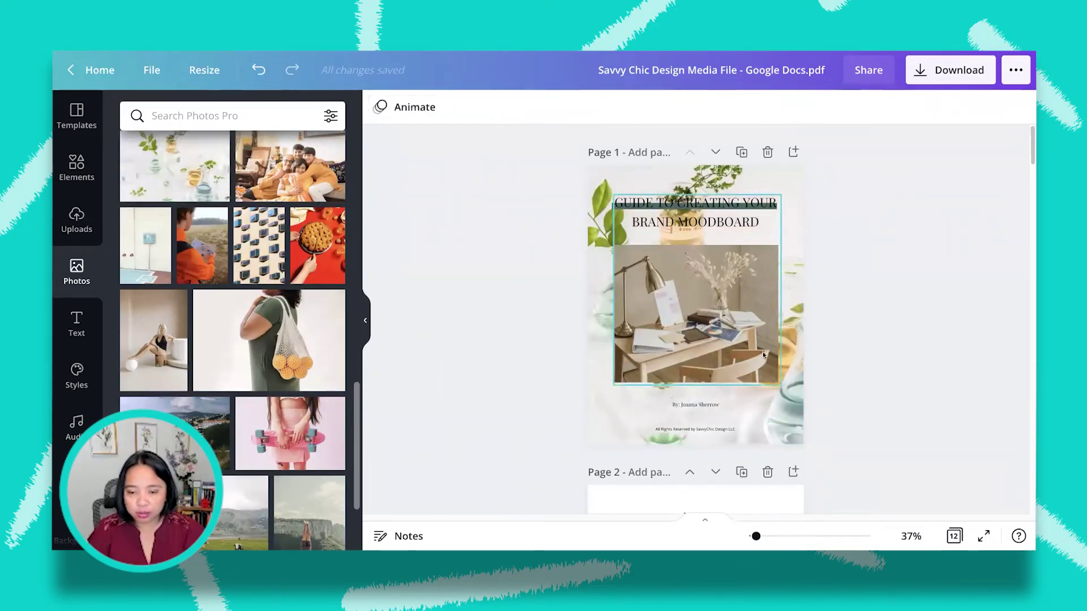
left_click_drag(763, 351, 900, 351)
left_click(679, 316)
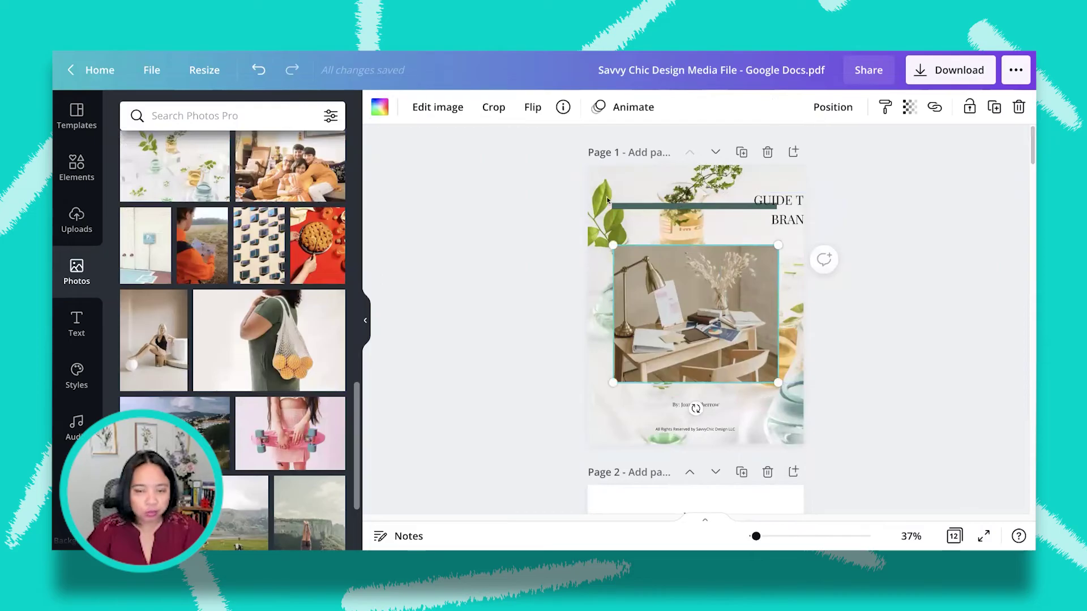
right_click(611, 176)
left_click(596, 176)
right_click(596, 175)
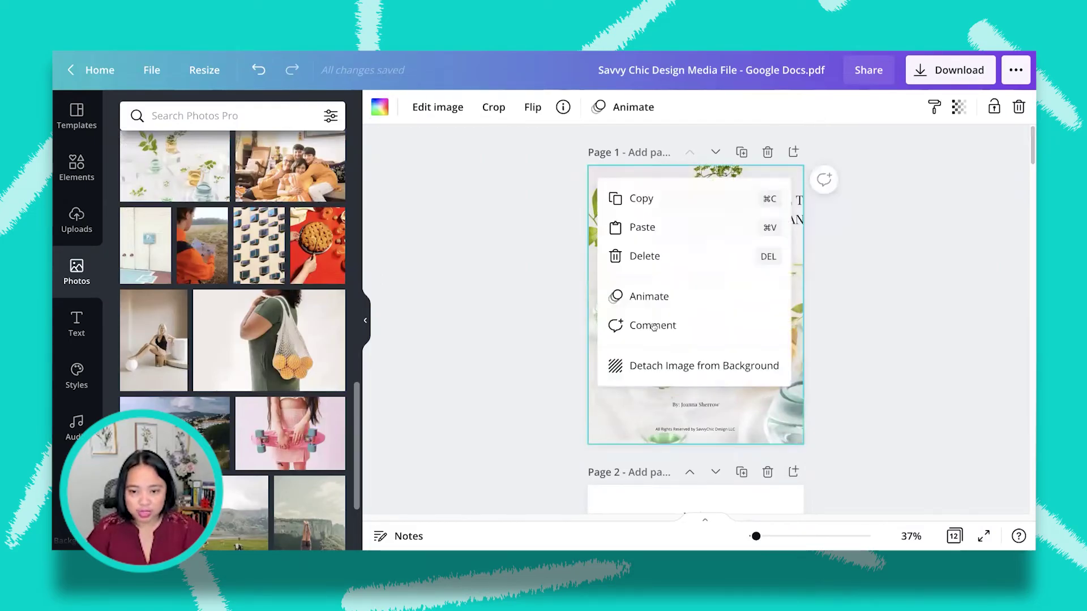
left_click(656, 365)
left_click_drag(592, 308, 668, 294)
left_click_drag(798, 215, 652, 211)
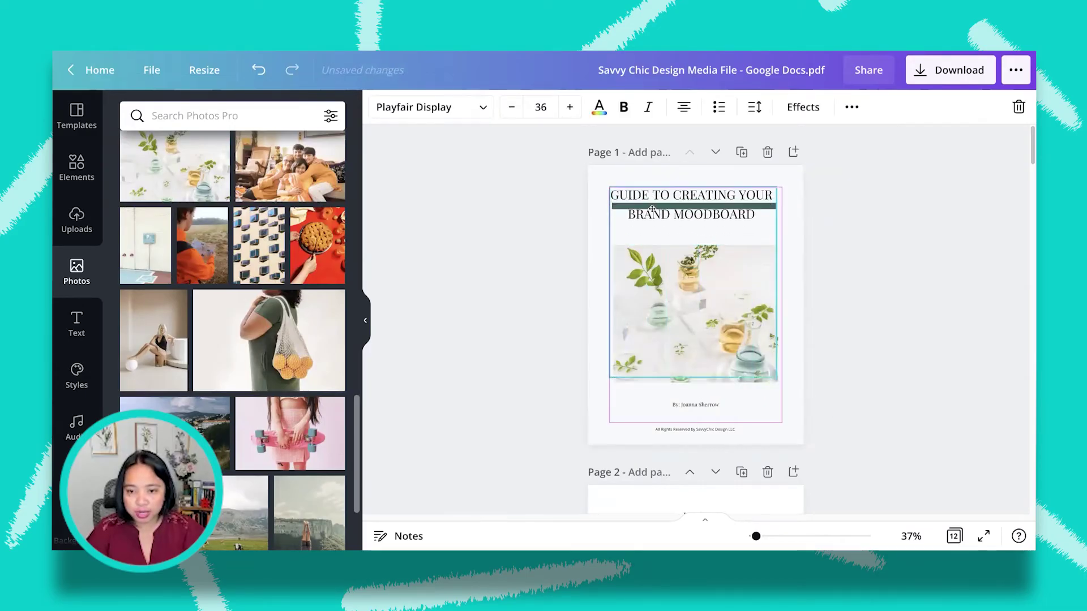
left_click(833, 260)
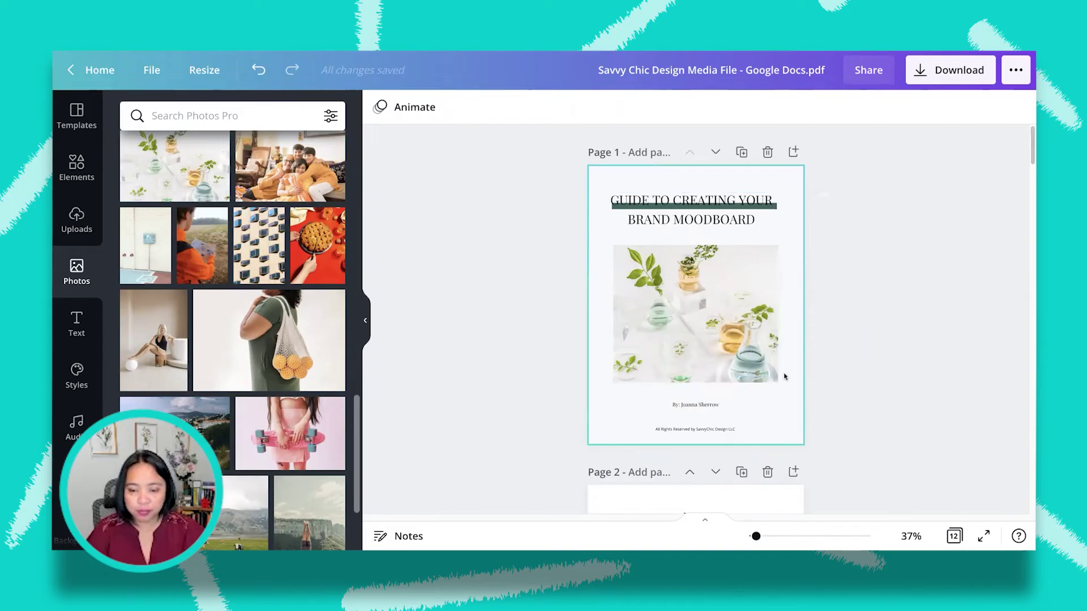
Compare the cover title's font with the title in the source Google Doc.
scroll(783, 372, "down", 2)
left_click(696, 333)
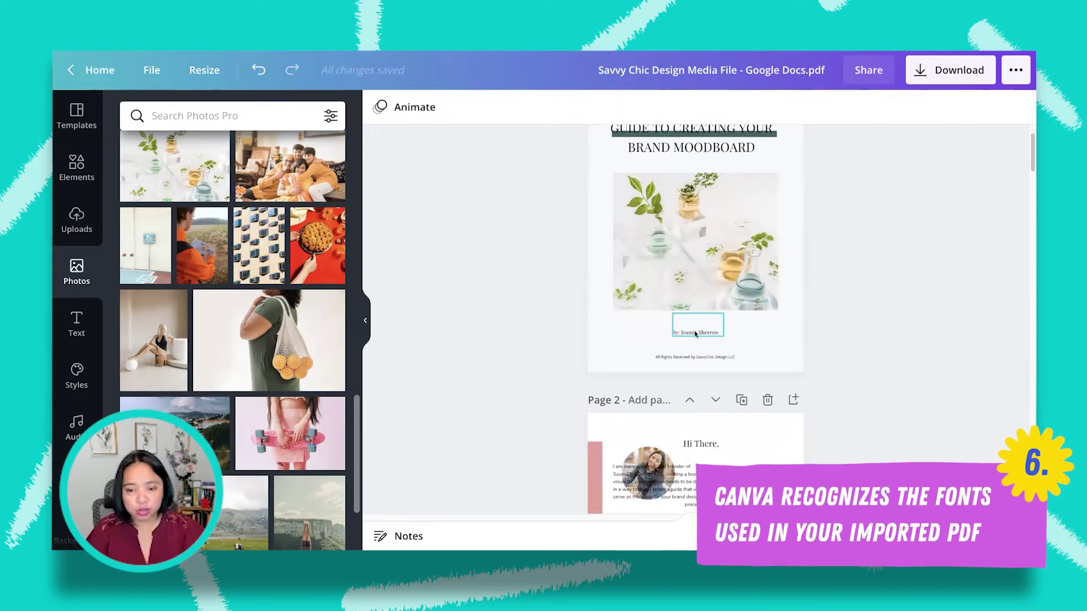
scroll(696, 317, "up", 2)
left_click(697, 208)
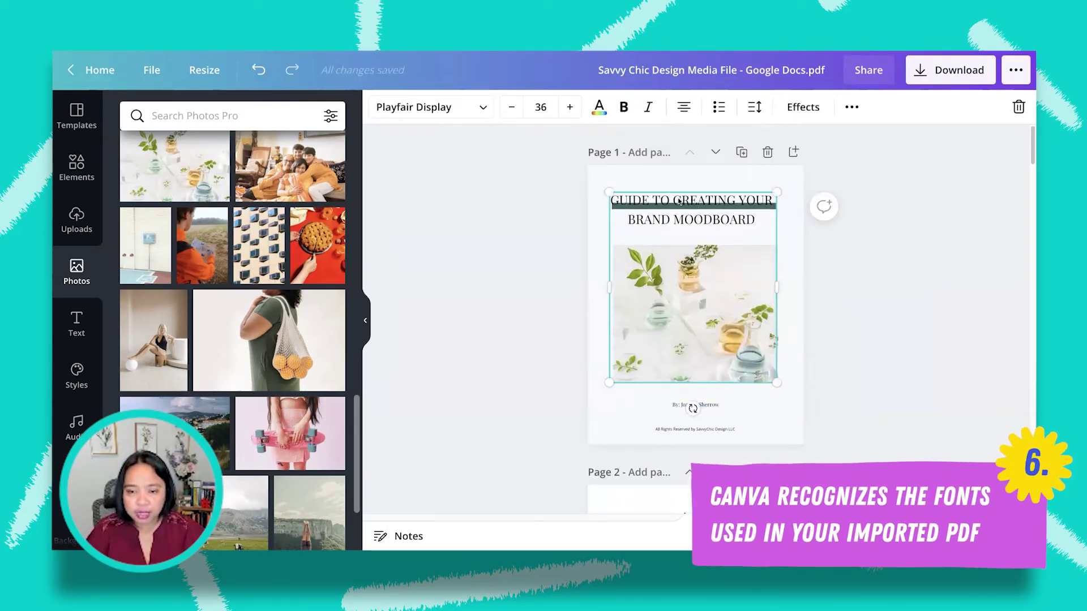
triple_click(697, 208)
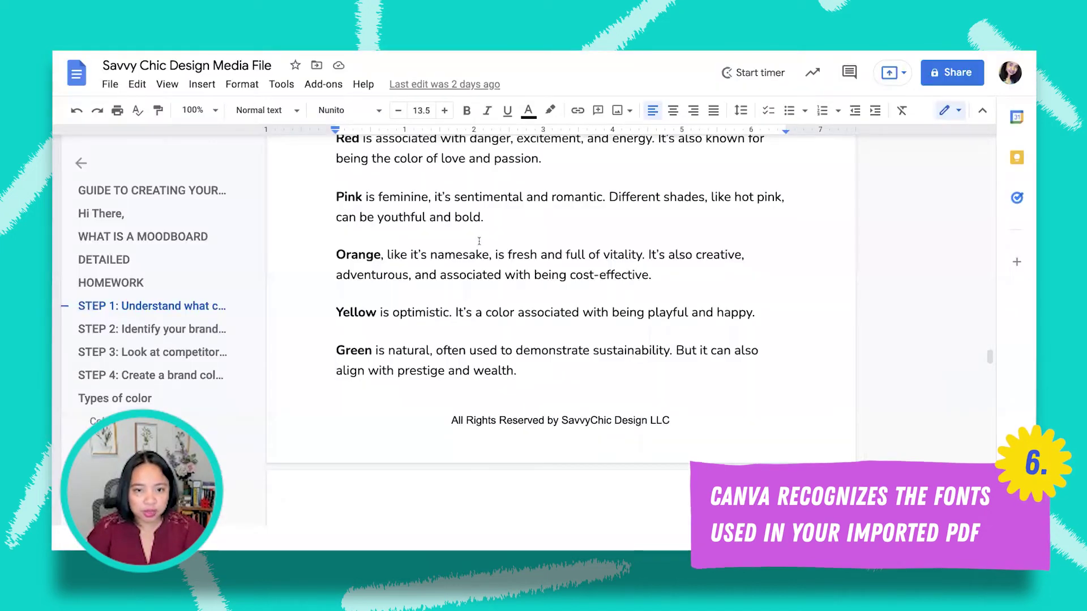
scroll(944, 344, "up", 3)
left_click_drag(989, 373, 989, 145)
left_click(661, 239)
double_click(661, 239)
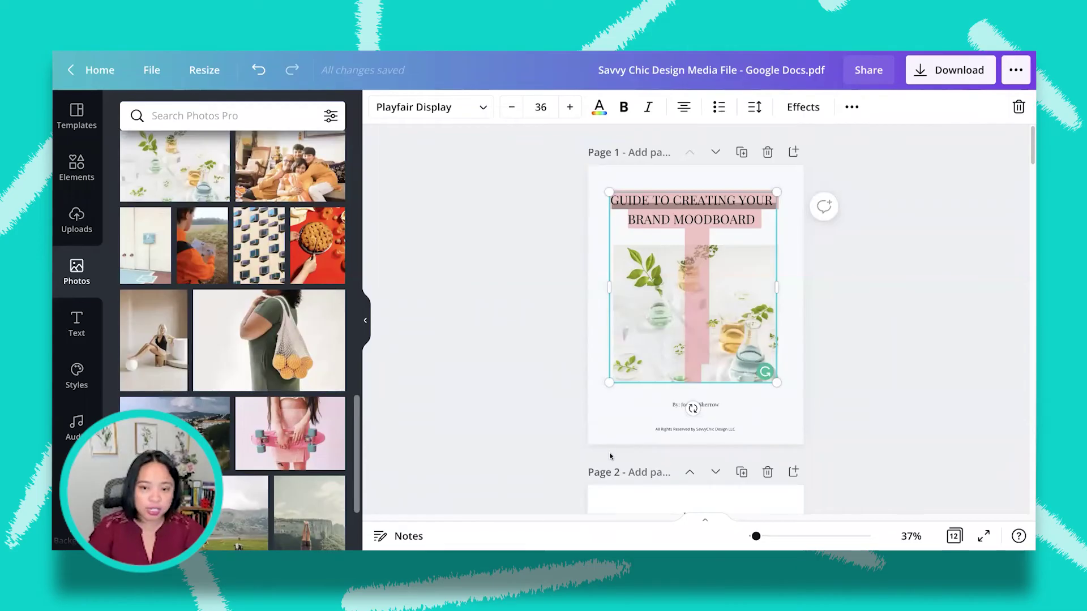
left_click(610, 456)
Nudge page 2's intro paragraph beside the round portrait and right-align its opening lines.
scroll(532, 465, "down", 3)
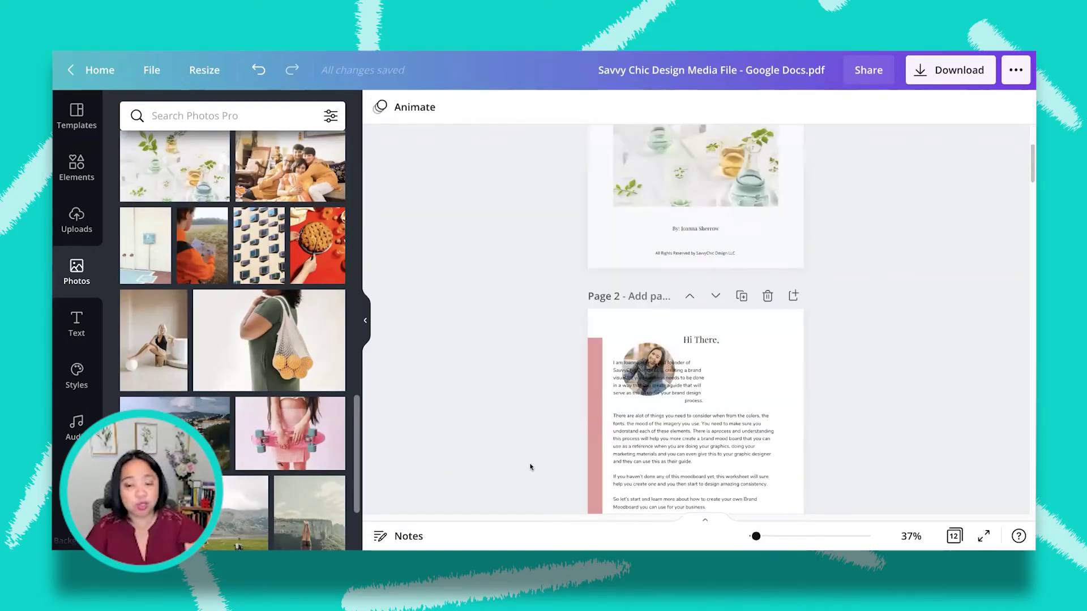
scroll(676, 361, "down", 1)
left_click(676, 356)
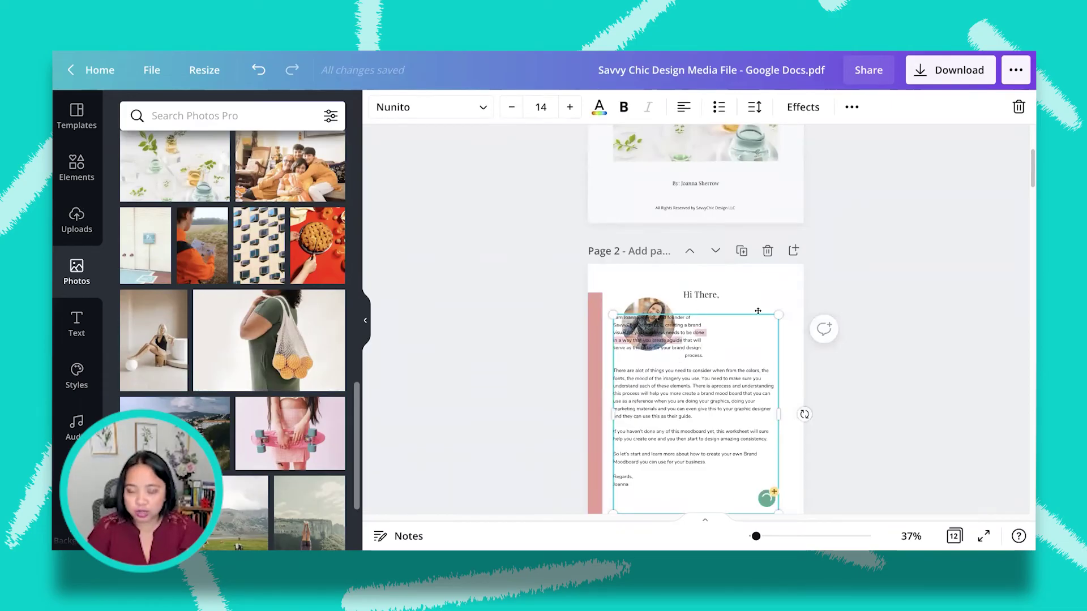
left_click_drag(757, 311, 706, 318)
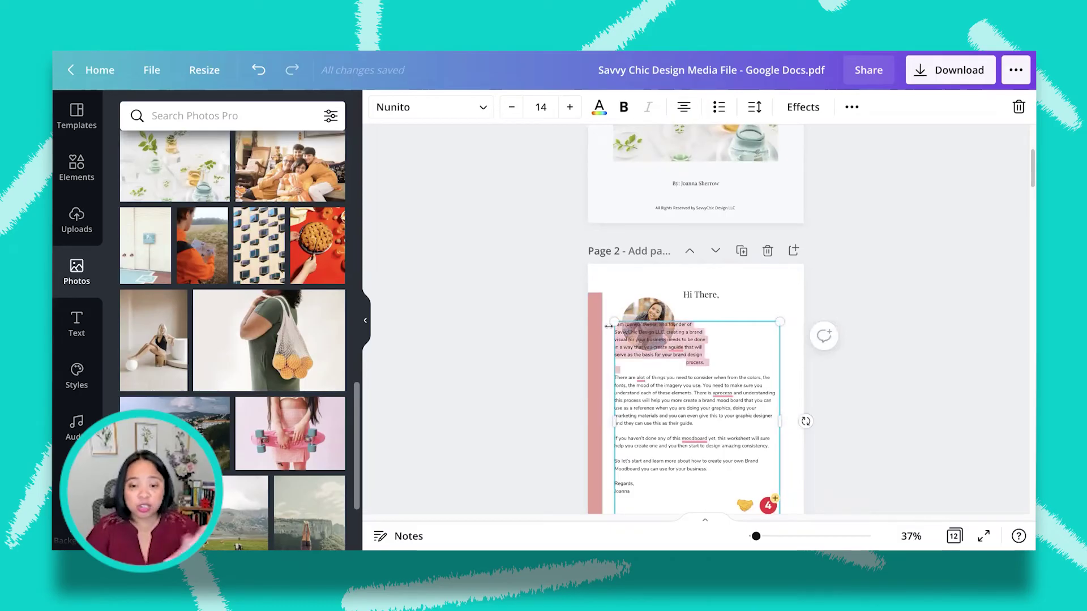
left_click(688, 110)
left_click(862, 324)
scroll(863, 329, "down", 6)
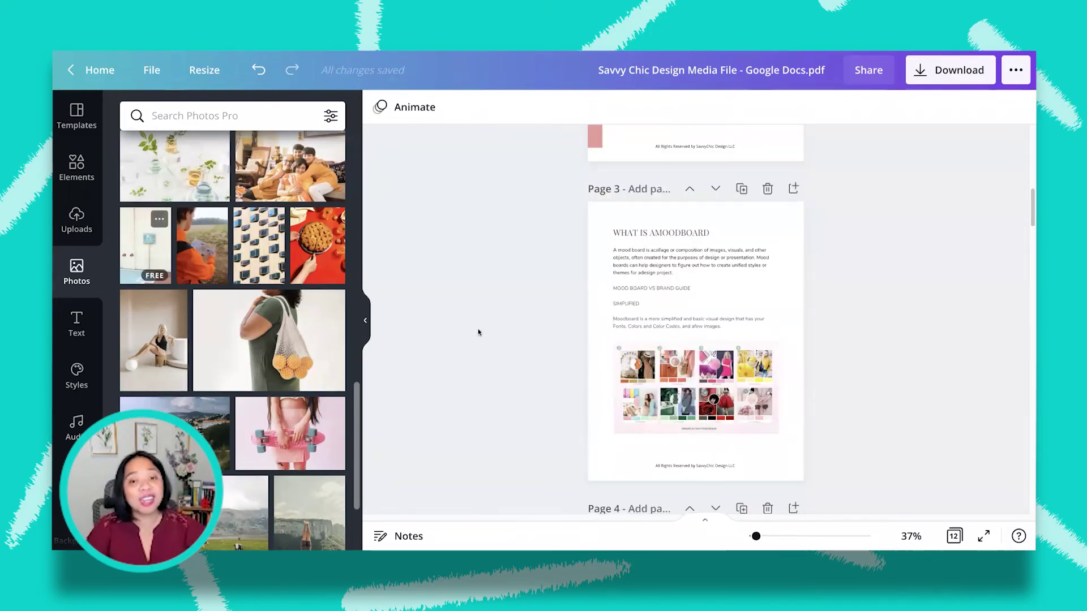
Shift page 6's Homework checklist text right, then scroll down to page 7's Colors palette.
scroll(520, 400, "down", 15)
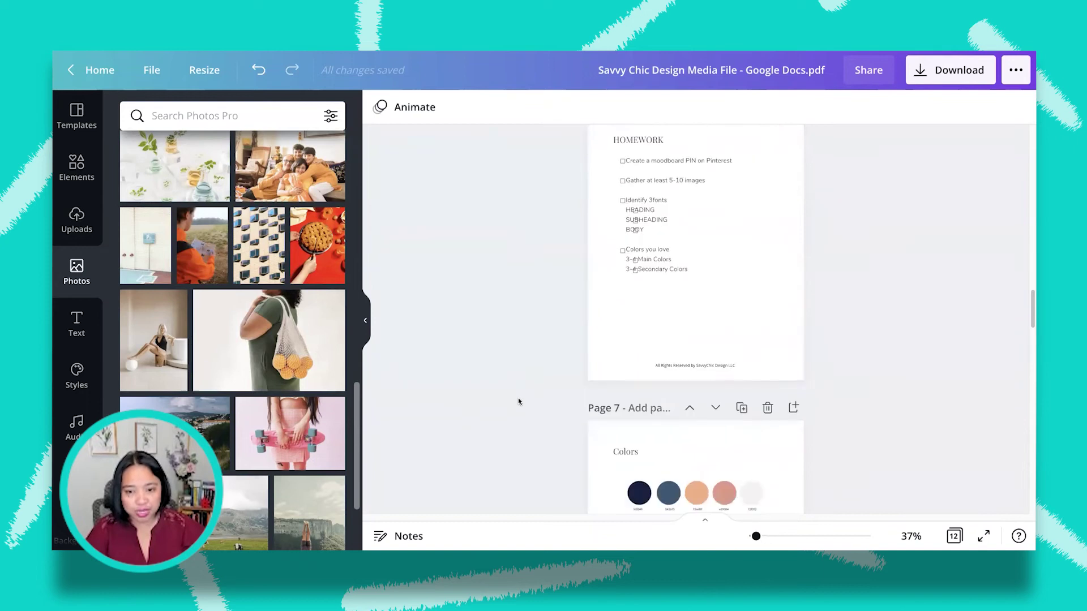
scroll(519, 402, "down", 1)
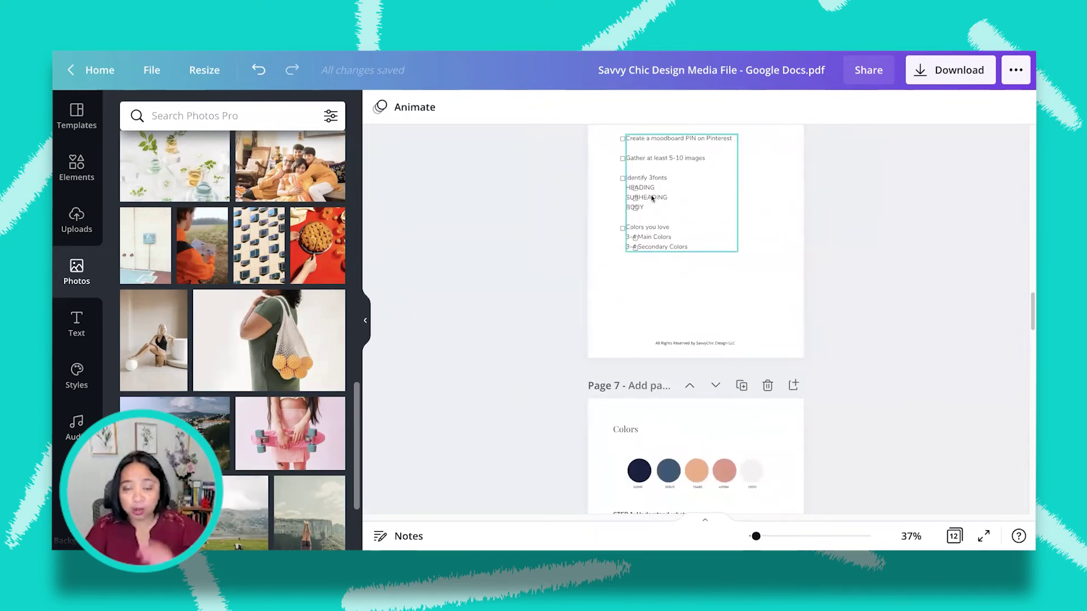
left_click_drag(652, 199, 668, 197)
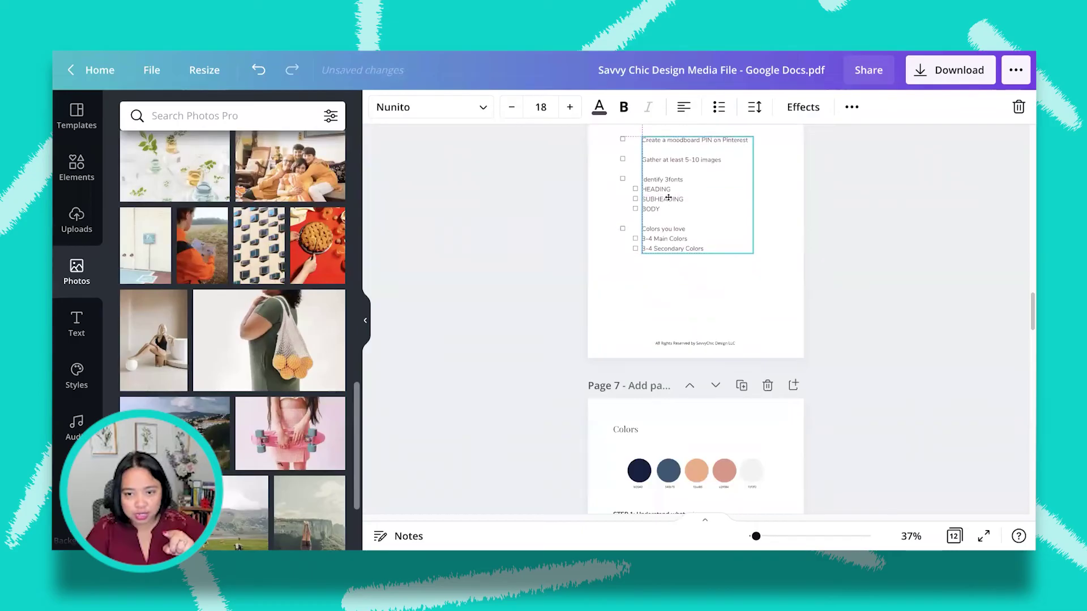
left_click(798, 213)
left_click(620, 179)
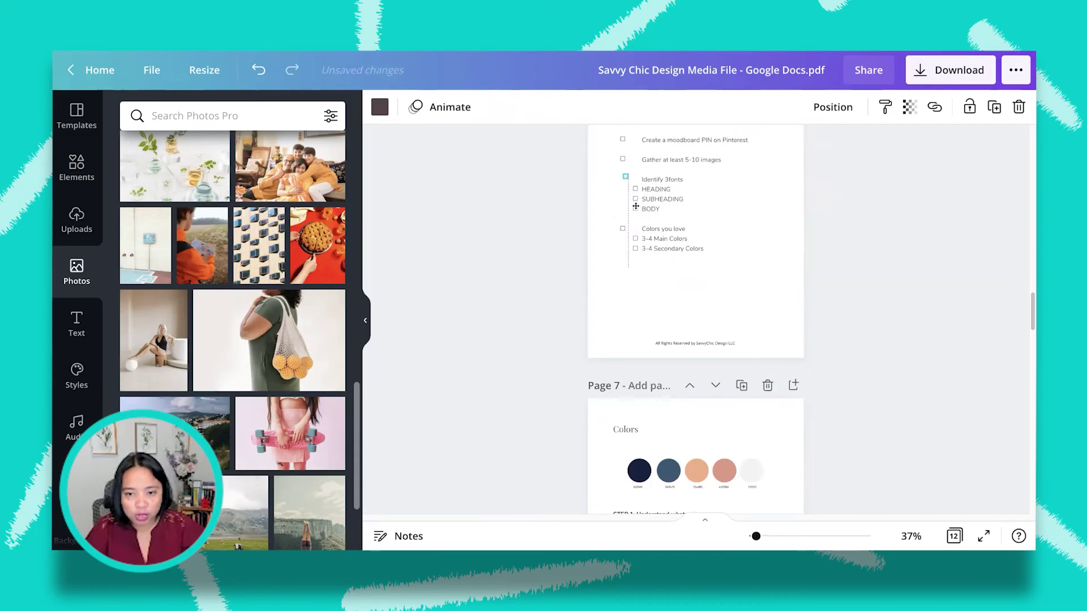
left_click(675, 239)
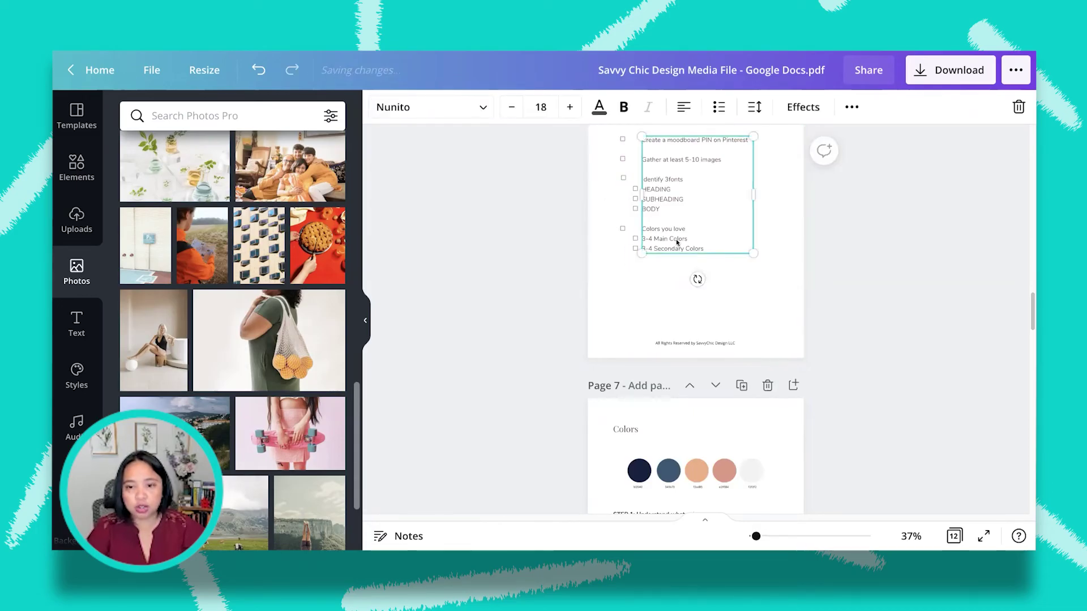
left_click(876, 275)
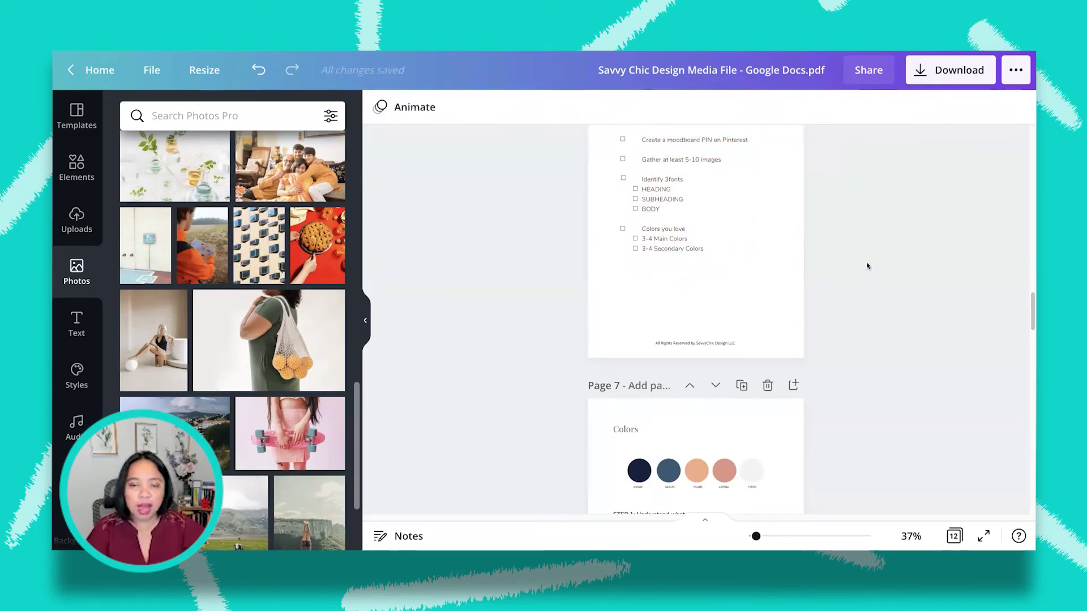
scroll(875, 281, "up", 3)
scroll(700, 373, "down", 5)
scroll(700, 373, "down", 10)
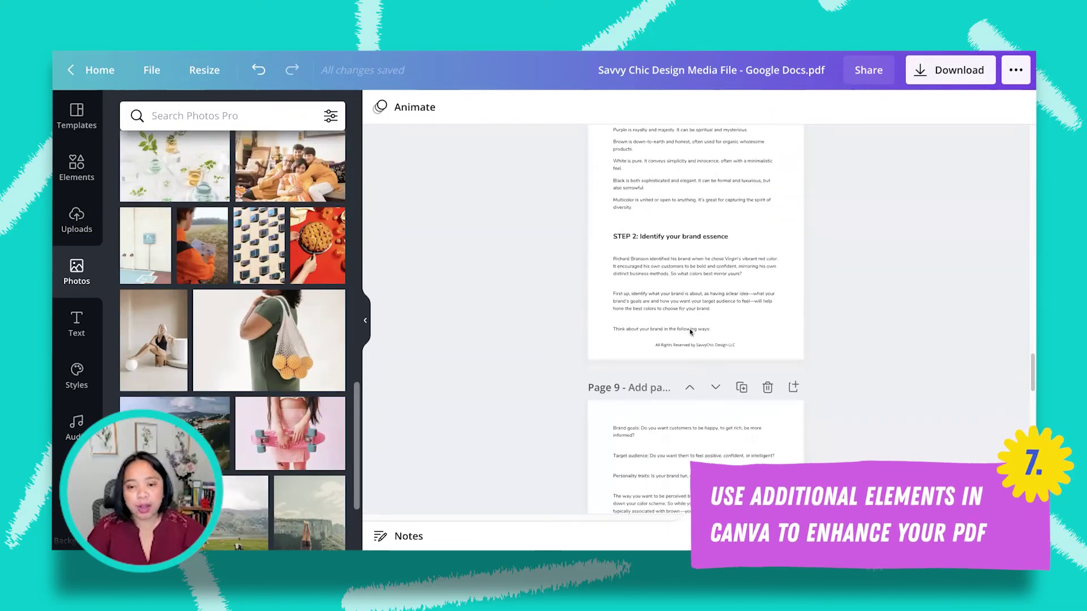
Add a wavy shape from Lines & Shapes, rotated horizontal and stretched along page 8's bottom.
left_click(70, 176)
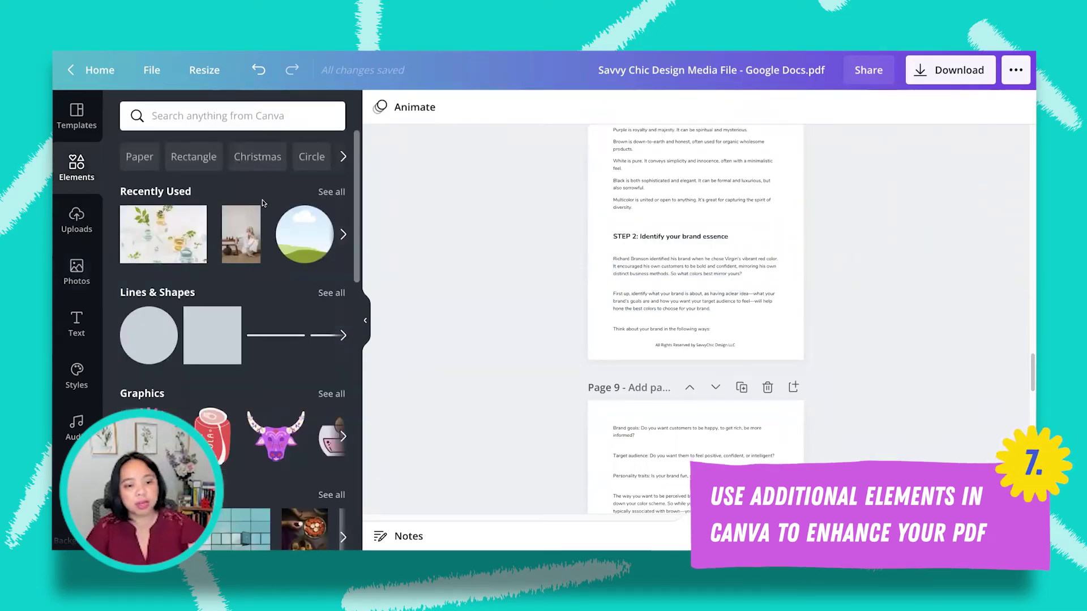
left_click(332, 293)
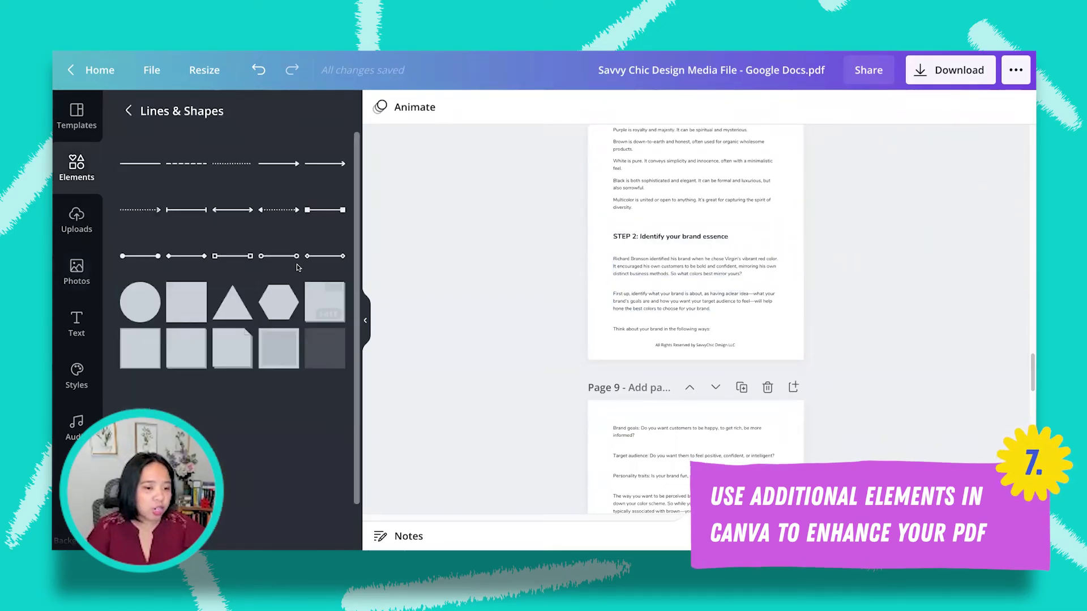
scroll(283, 294, "down", 5)
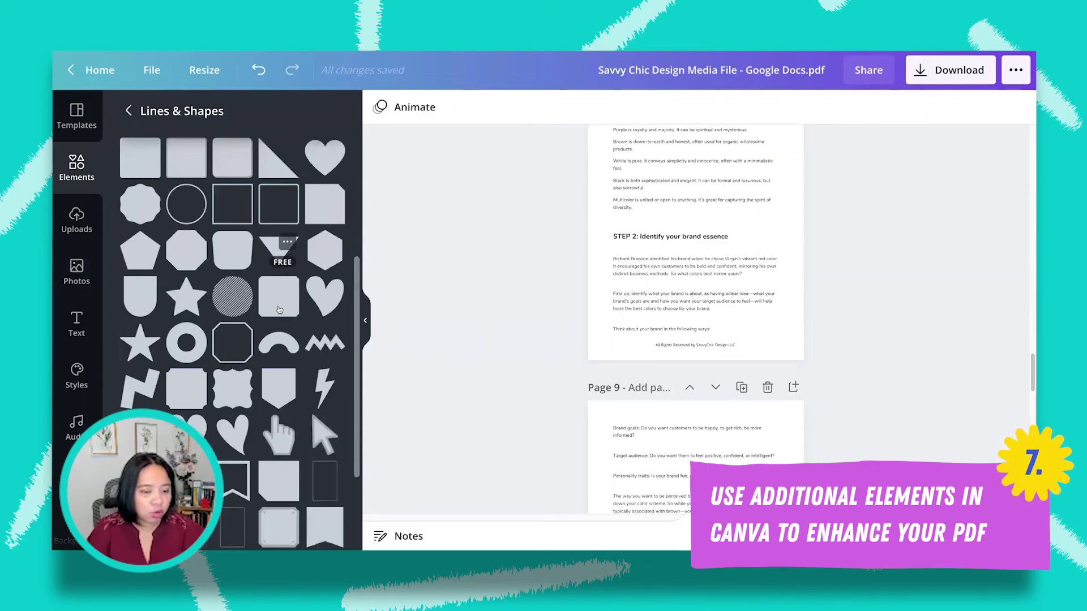
scroll(271, 317, "down", 10)
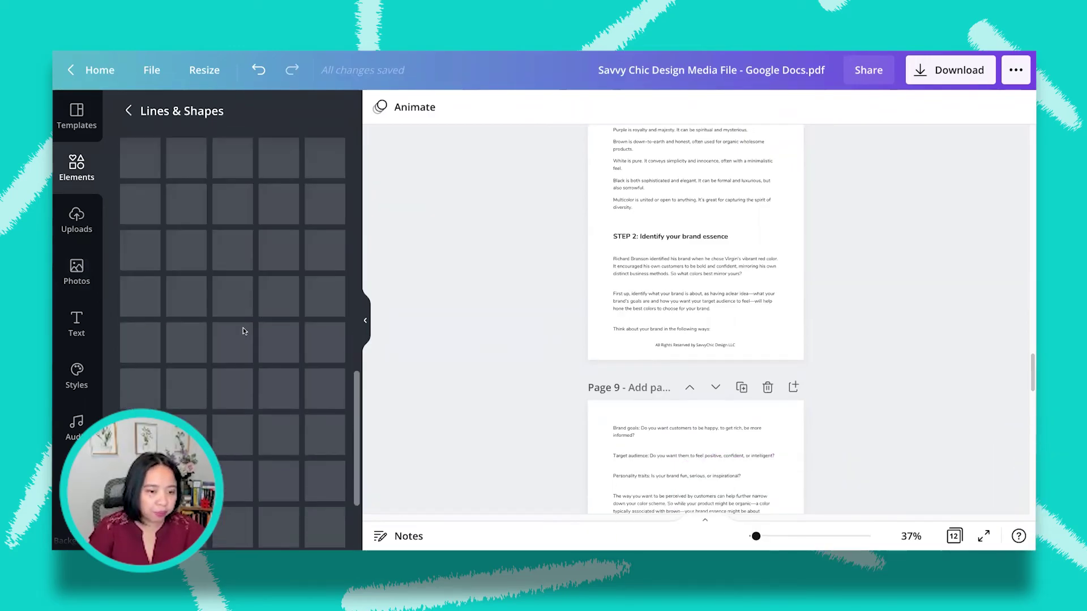
left_click(328, 483)
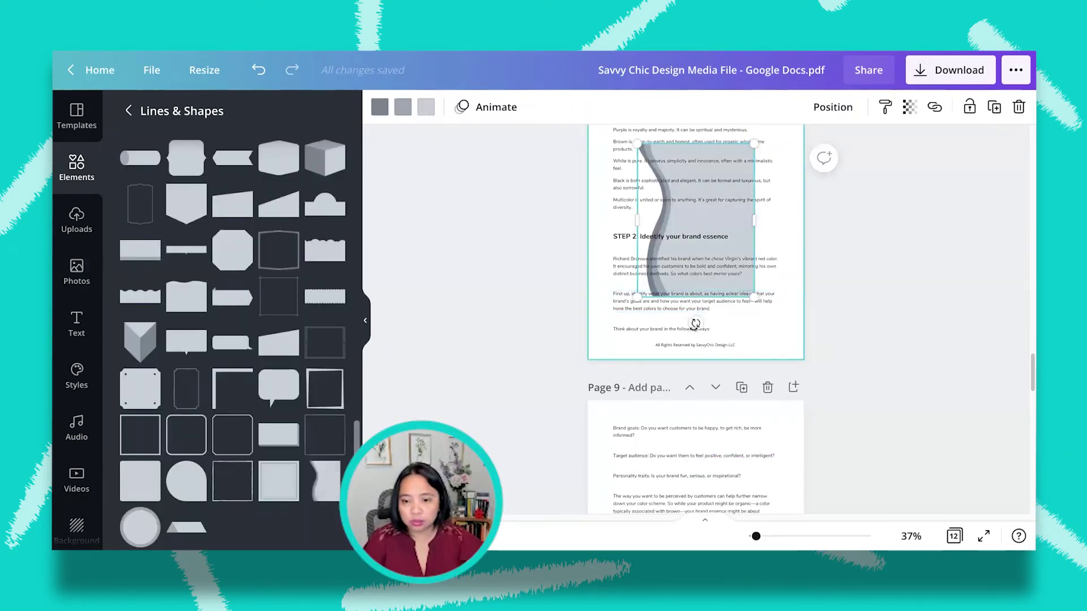
mouse_move(567, 247)
left_mouse_down()
mouse_move(584, 258)
mouse_move(589, 247)
left_mouse_up()
left_click_drag(701, 302, 626, 408)
mouse_move(703, 267)
left_mouse_down()
mouse_move(824, 189)
mouse_move(823, 170)
left_mouse_up()
left_click_drag(782, 203, 765, 343)
Colour the wave's two tones dark green and grey-blue.
left_click(380, 107)
left_click(251, 182)
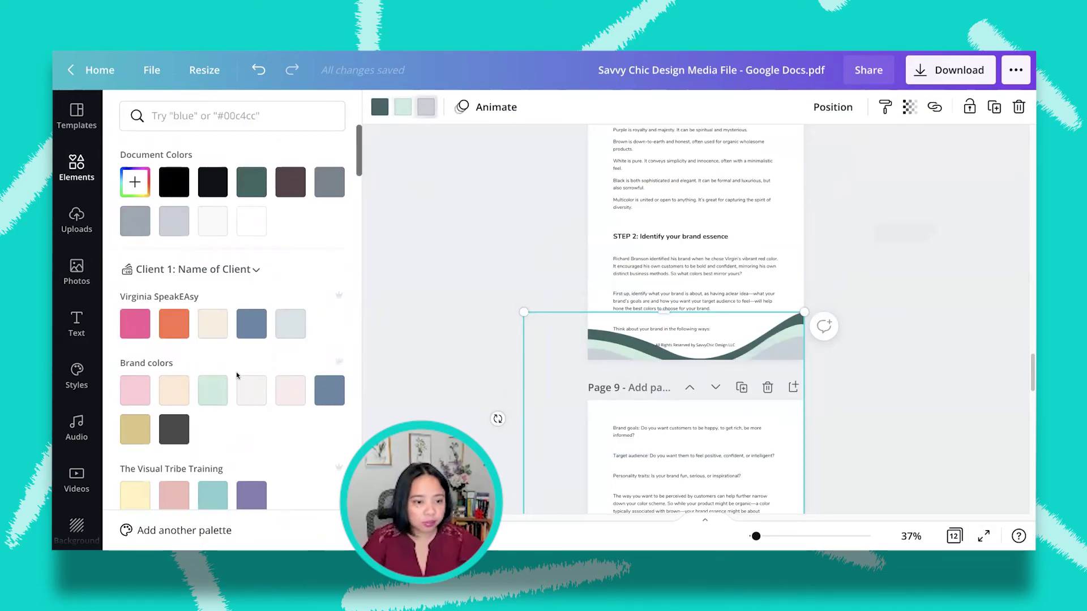
left_click(291, 331)
left_click(772, 345)
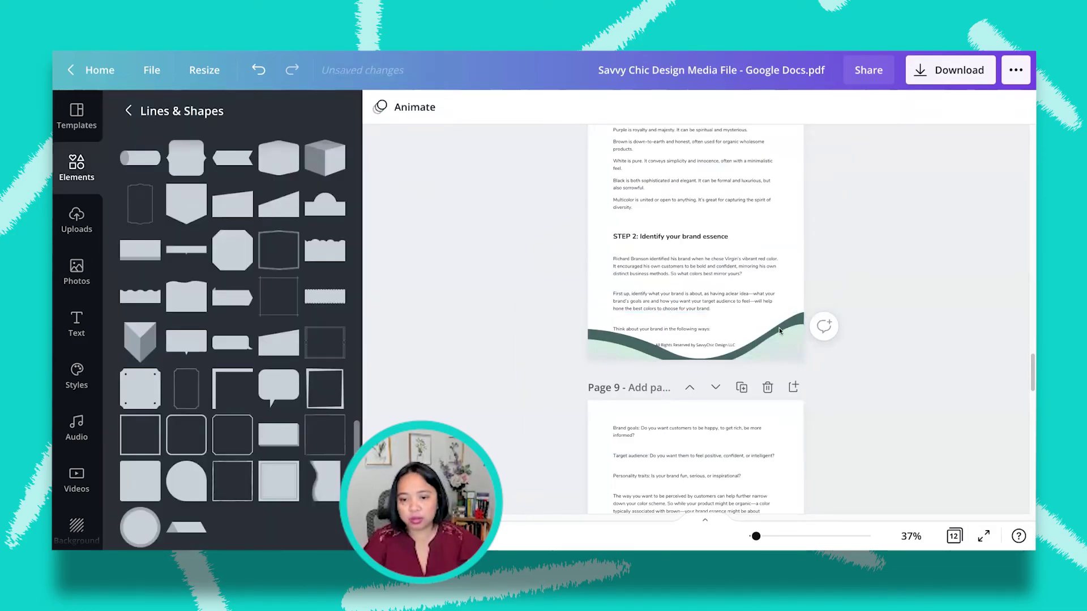
left_click(858, 271)
scroll(859, 272, "up", 3)
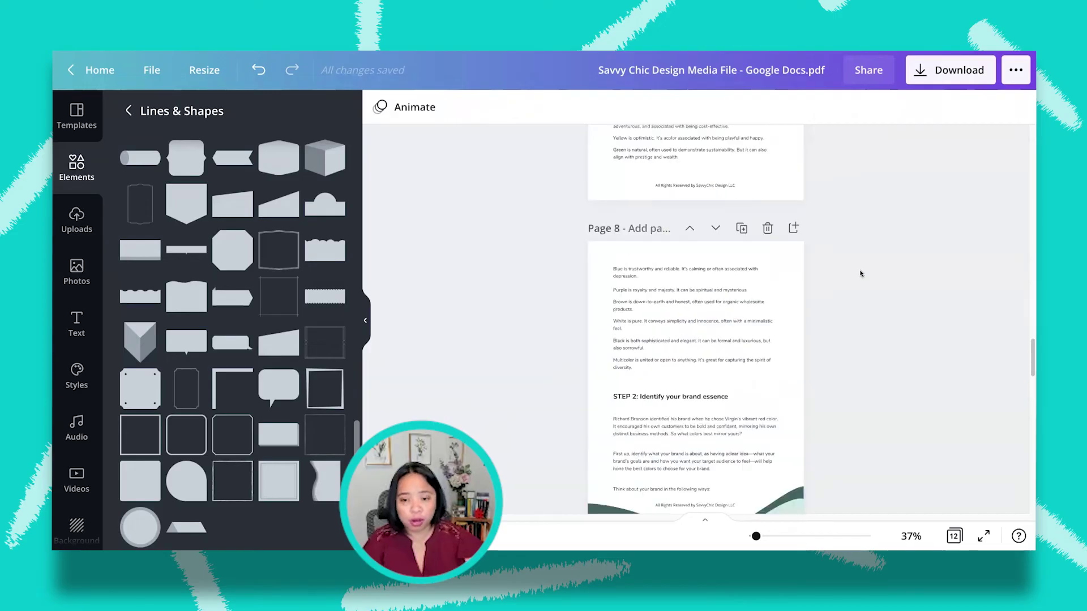
scroll(845, 311, "down", 2)
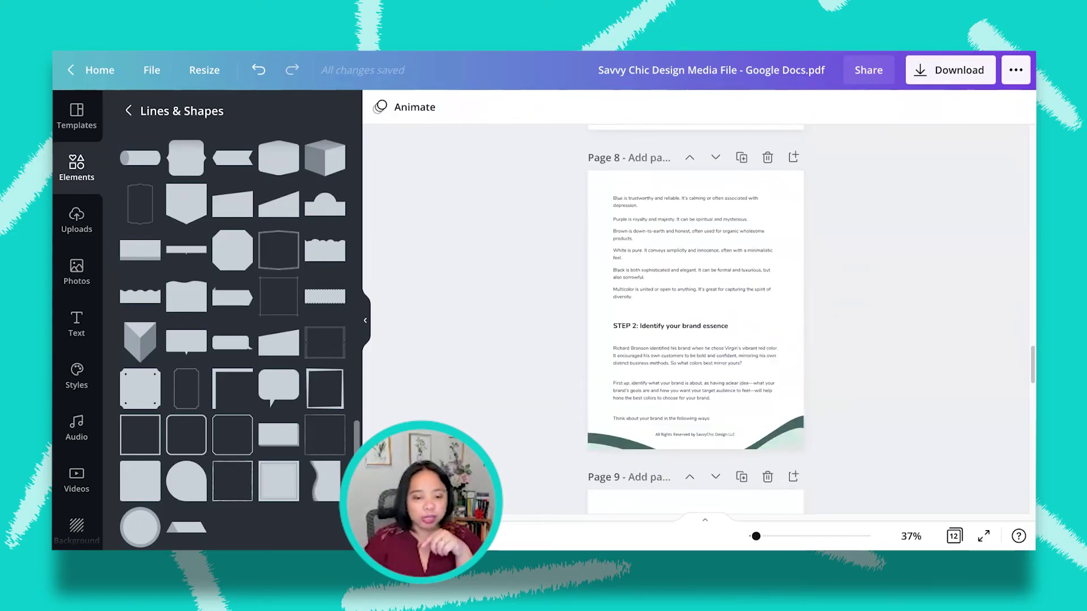
scroll(515, 398, "down", 5)
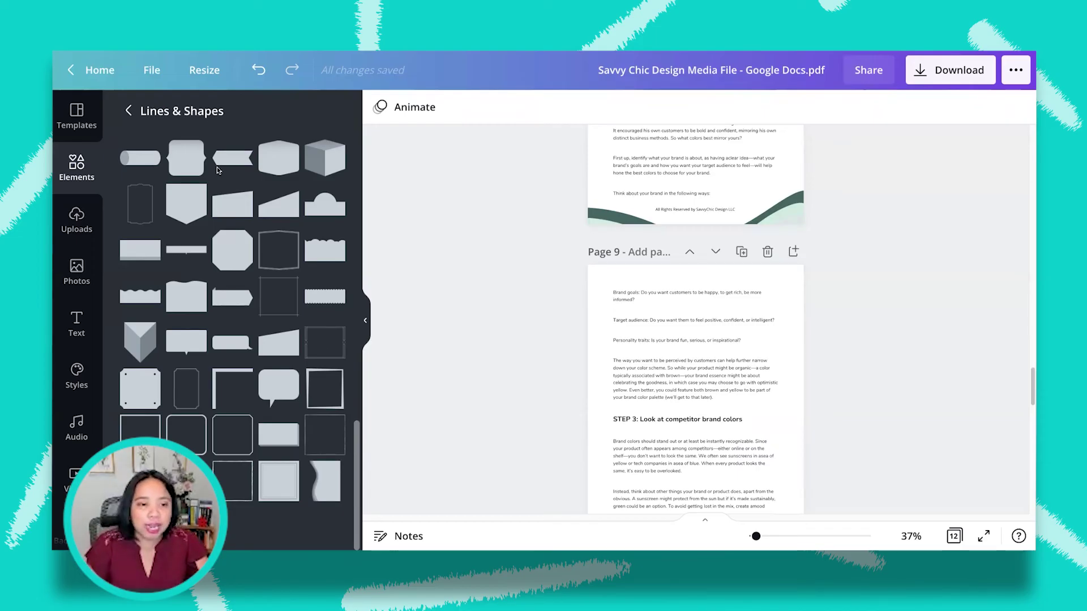
Add a square, shrink it to a thin strip along page 9's bottom edge, and colour it dark teal.
scroll(235, 224, "up", 10)
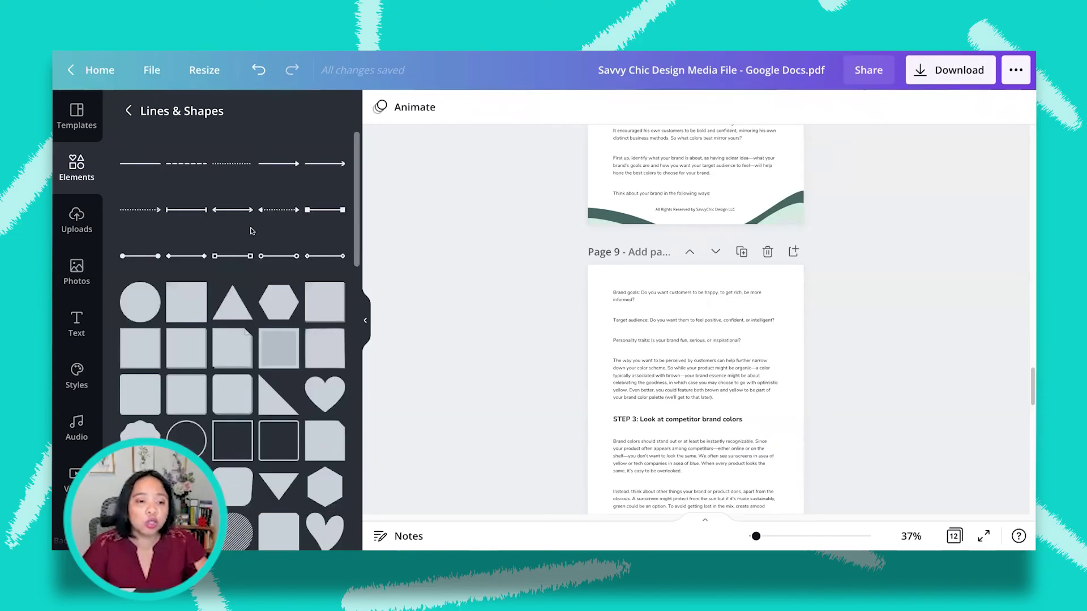
left_click(176, 303)
scroll(695, 162, "down", 3)
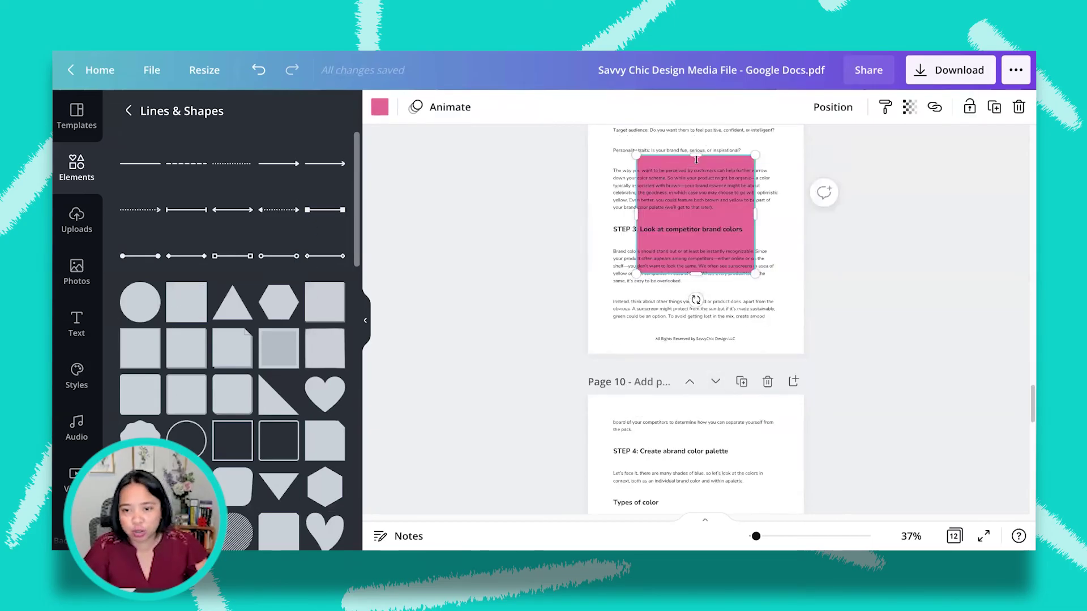
left_click_drag(696, 159, 696, 249)
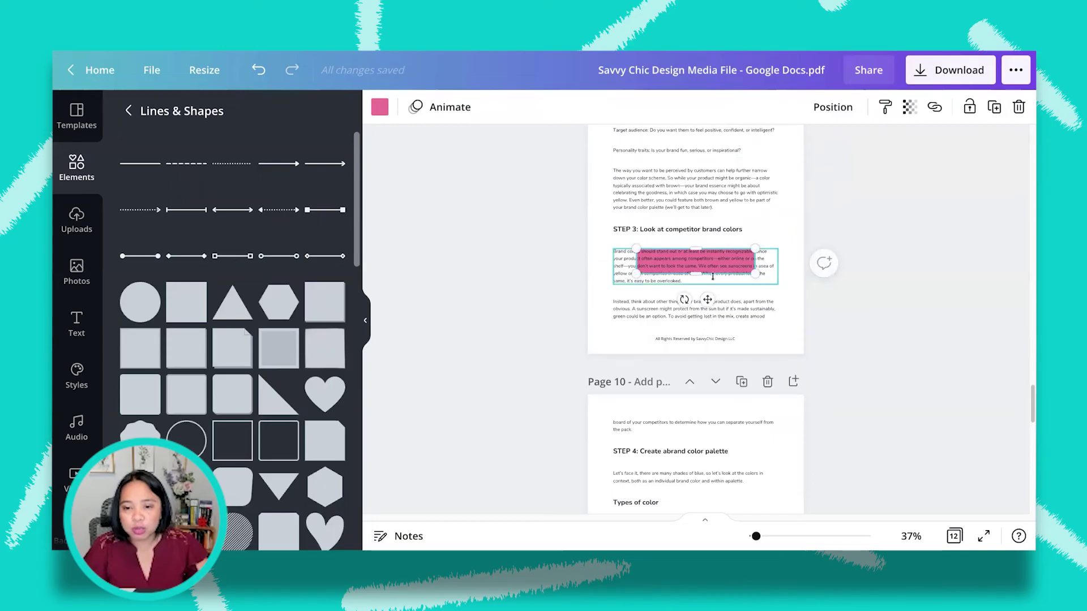
left_click_drag(751, 271, 815, 360)
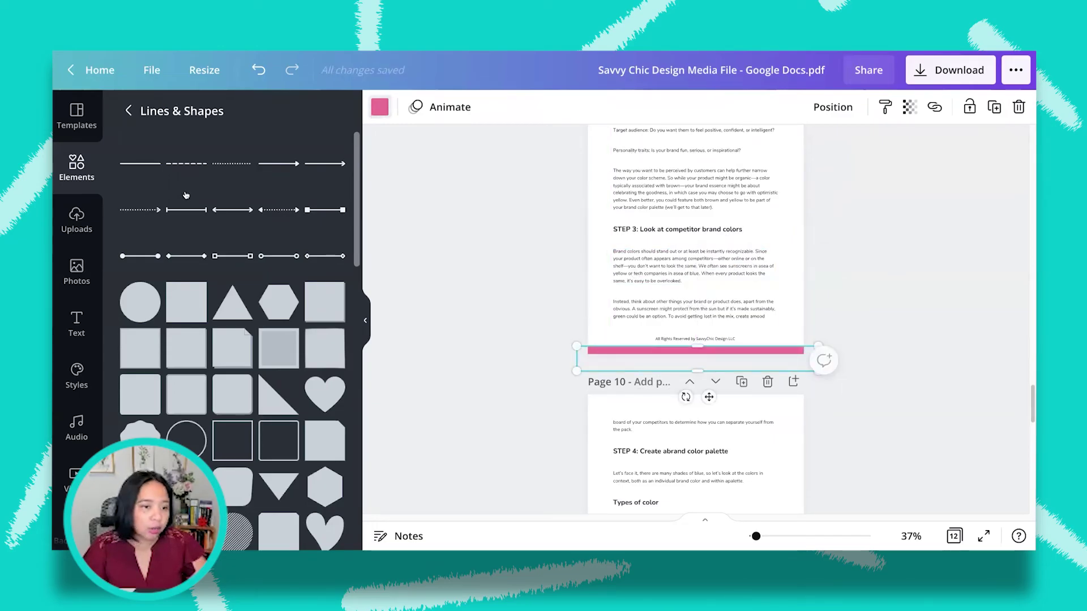
left_click(380, 107)
left_click(252, 182)
key("Escape")
scroll(851, 284, "down", 3)
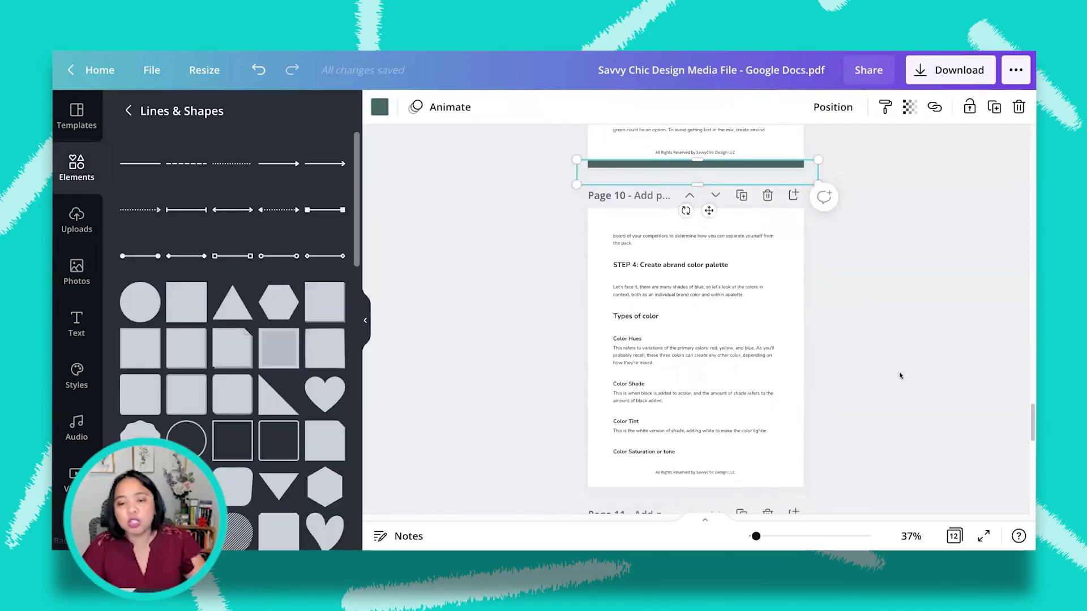
scroll(900, 375, "down", 6)
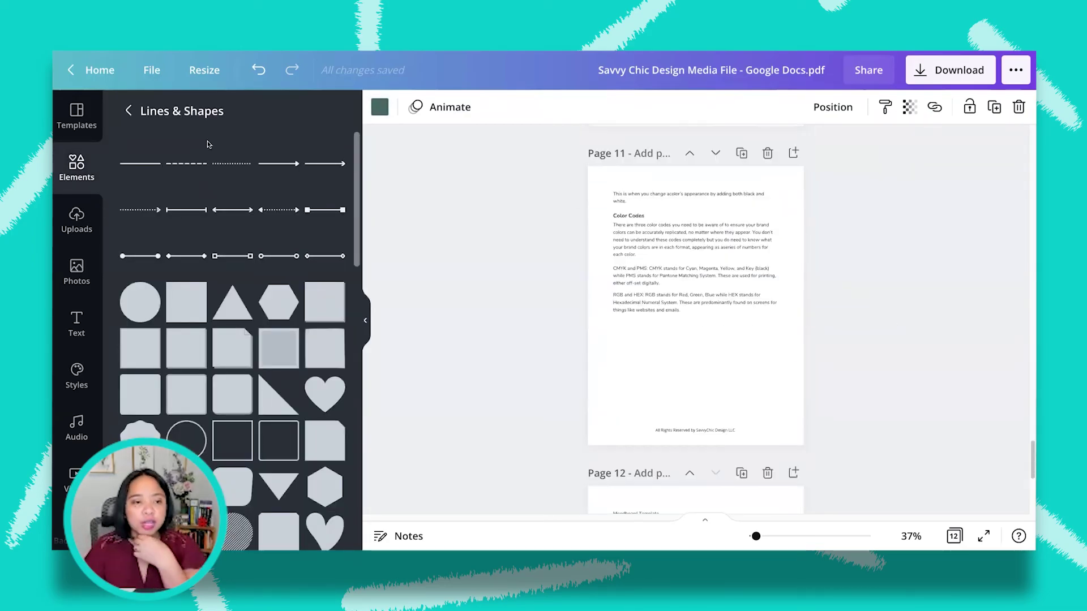
left_click(128, 111)
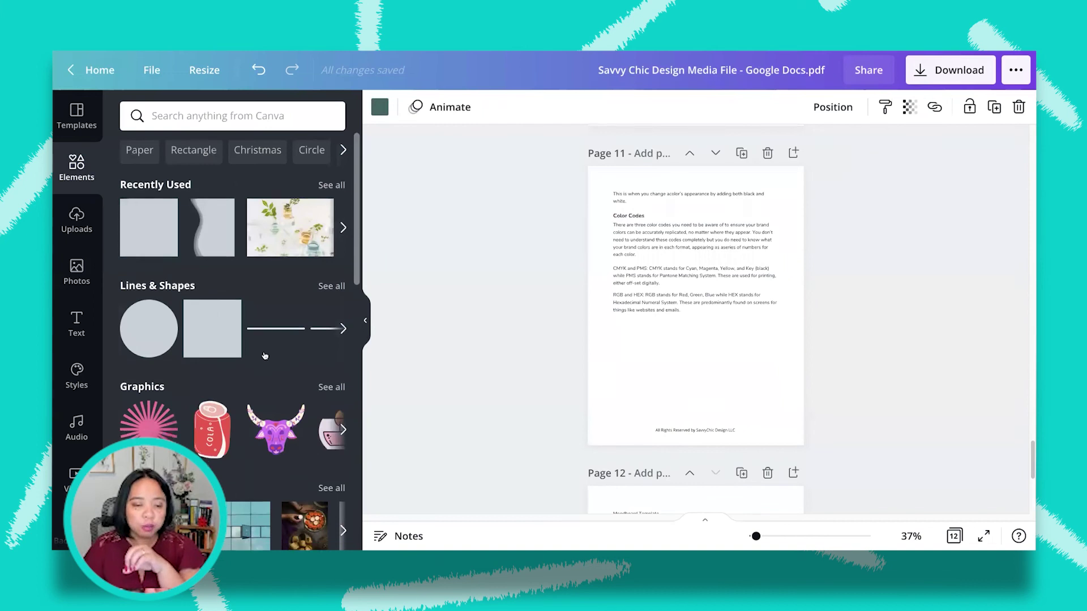
Add a Gradient graphic, rotated and enlarged to cover page 11's bottom.
scroll(264, 356, "down", 3)
scroll(329, 204, "up", 2)
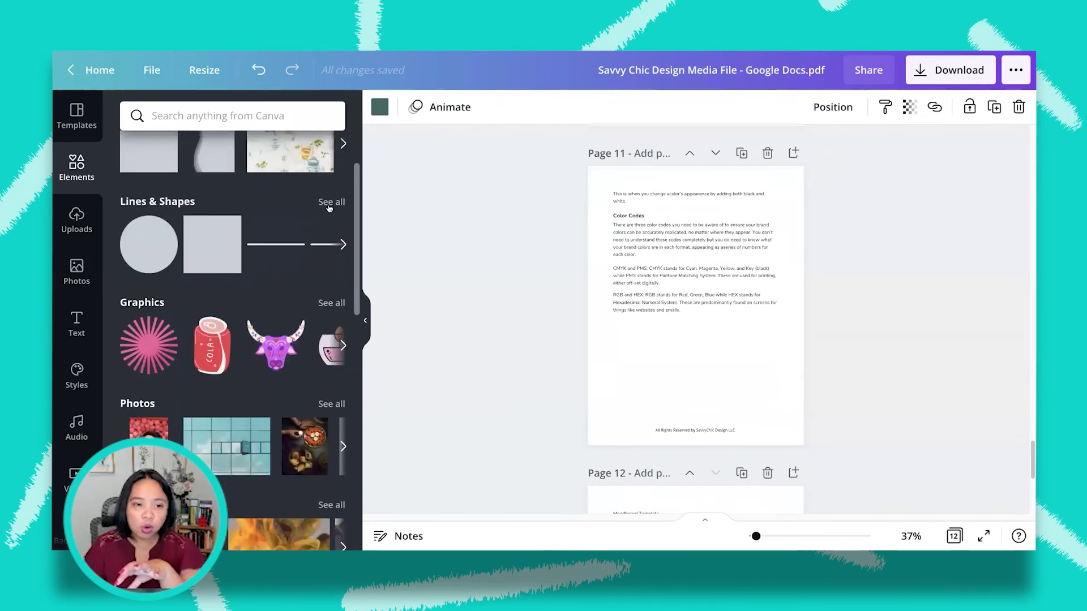
left_click(334, 303)
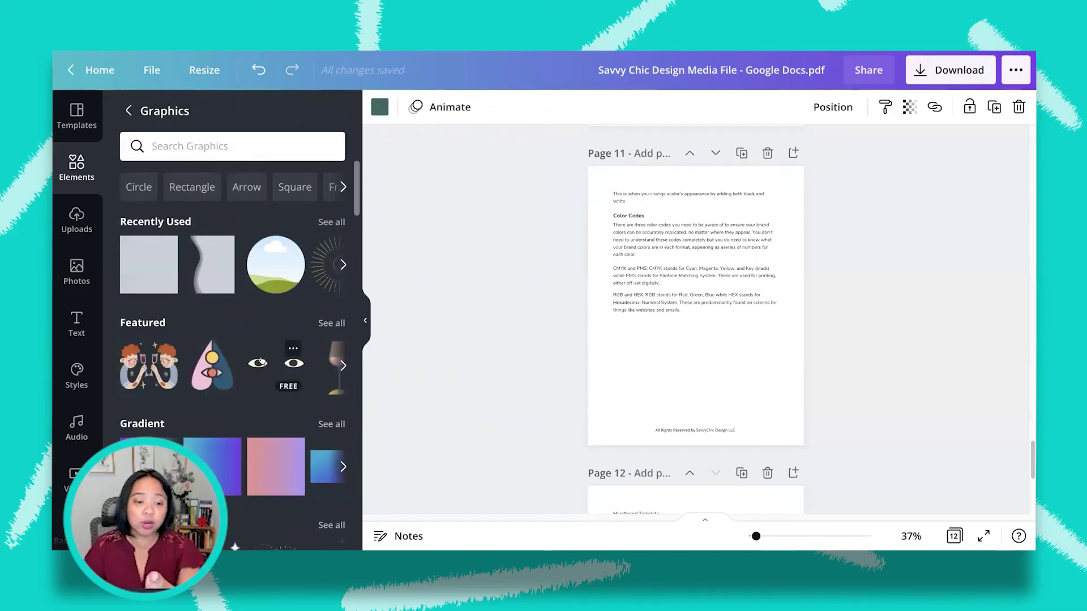
scroll(260, 361, "down", 2)
left_click(186, 349)
left_click_drag(693, 371, 795, 311)
left_click_drag(699, 325, 614, 449)
left_click_drag(651, 410, 838, 230)
left_click_drag(784, 353, 766, 434)
left_click(879, 243)
left_click(771, 378)
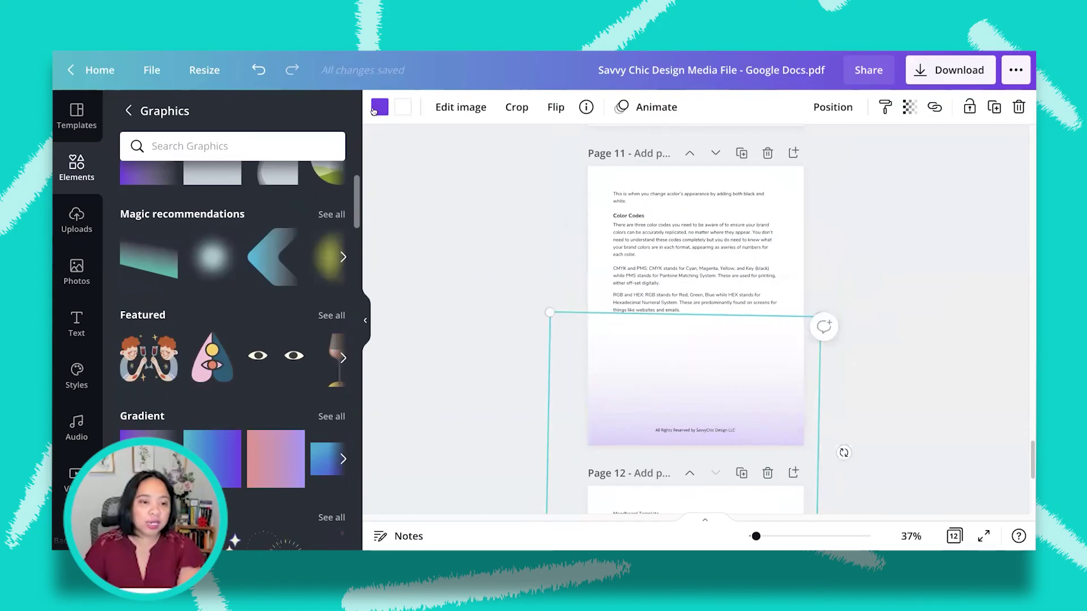
Recolour the gradient dark green and level it slightly higher and to the right.
left_click(379, 107)
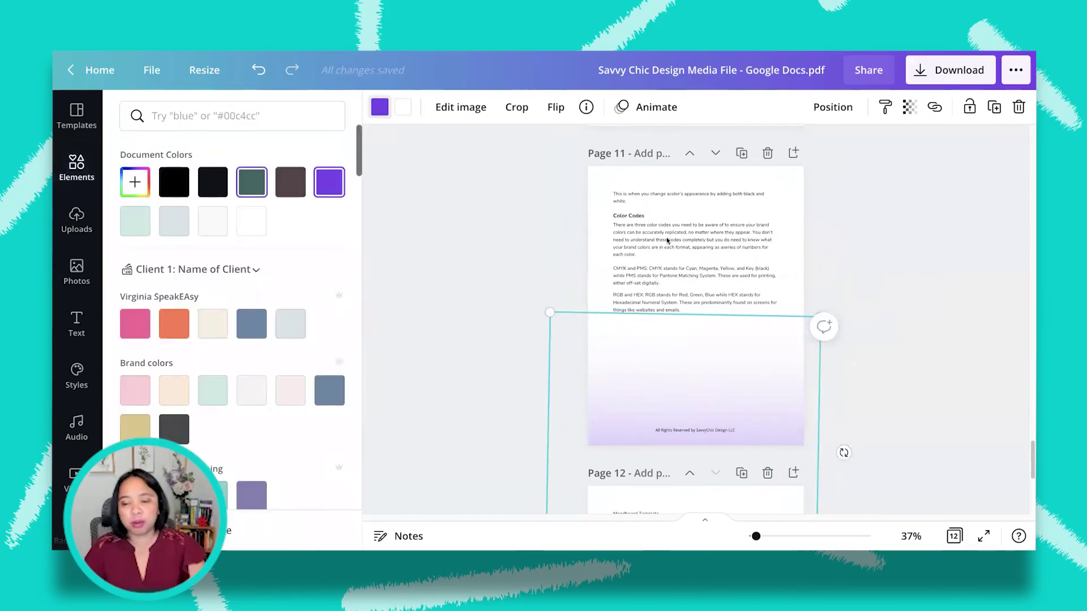
key("Escape")
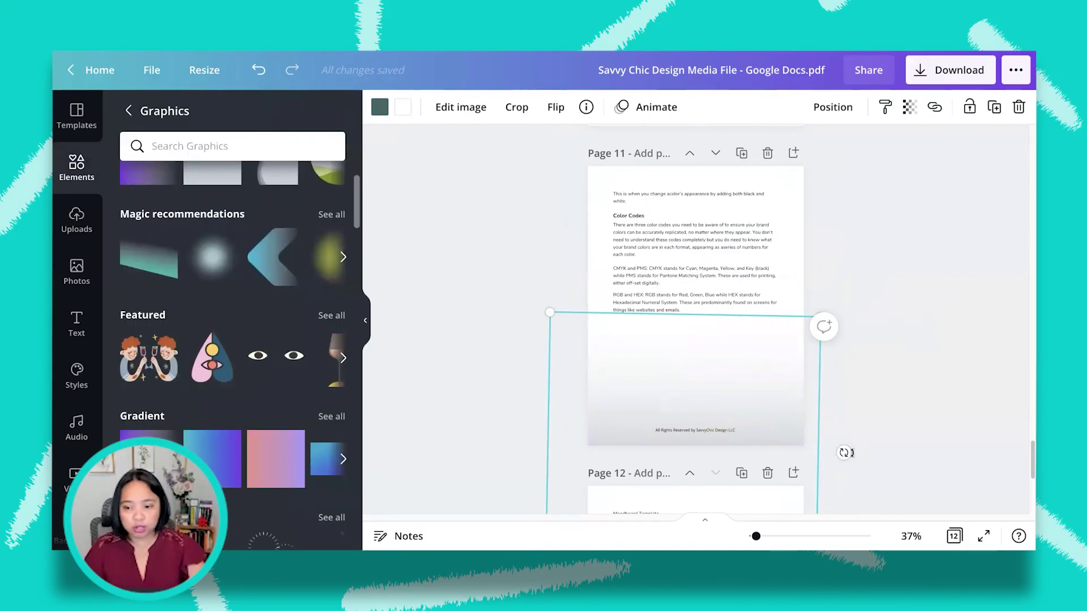
left_click_drag(846, 453, 844, 450)
mouse_move(738, 392)
left_mouse_down()
mouse_move(762, 375)
mouse_move(747, 385)
left_mouse_up()
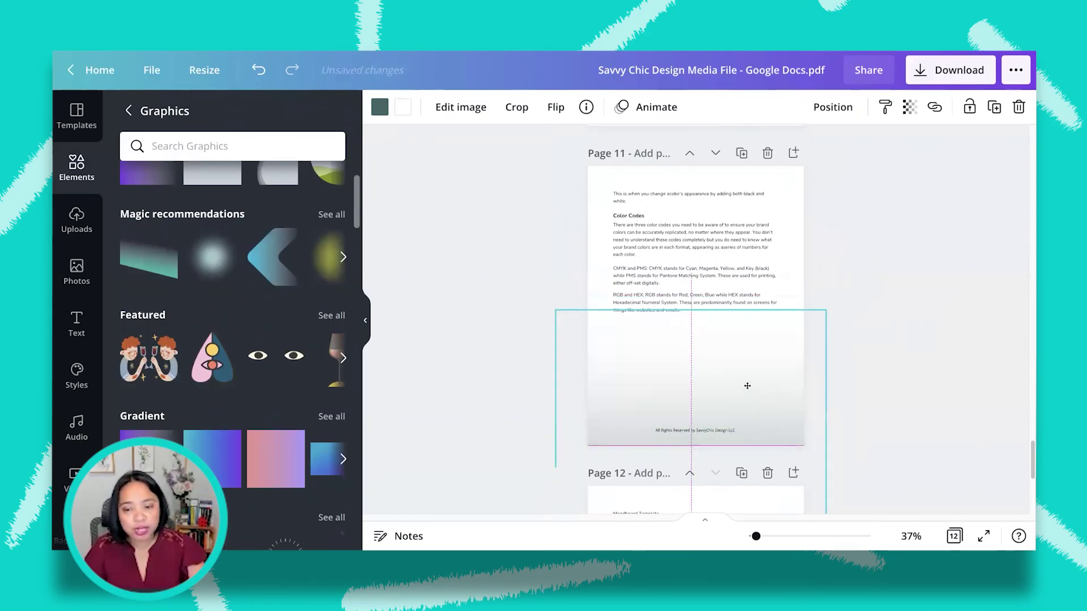
left_click(904, 342)
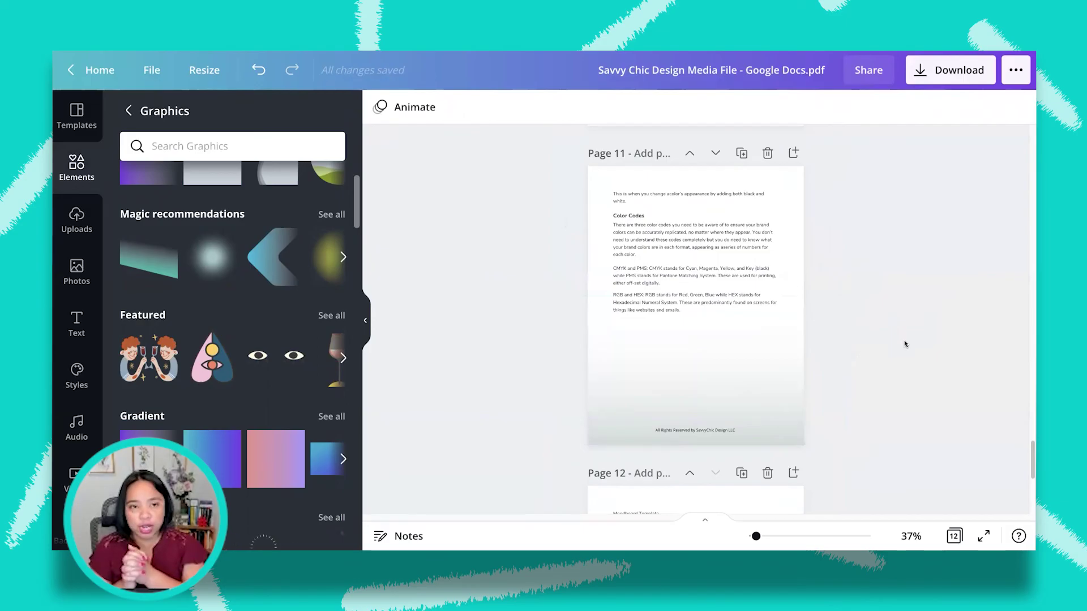